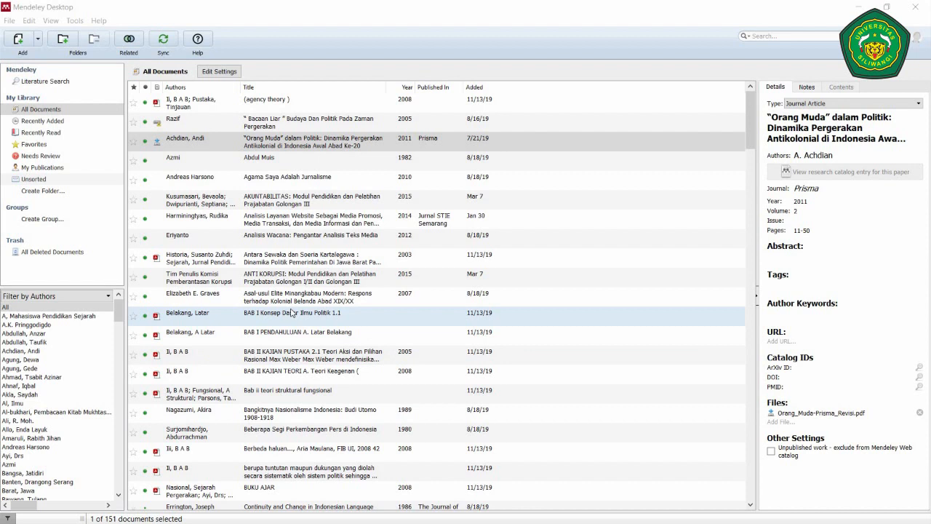
- Bring the 151-document Mendeley library into focus and minimize it to the desktop
left_click(441, 3)
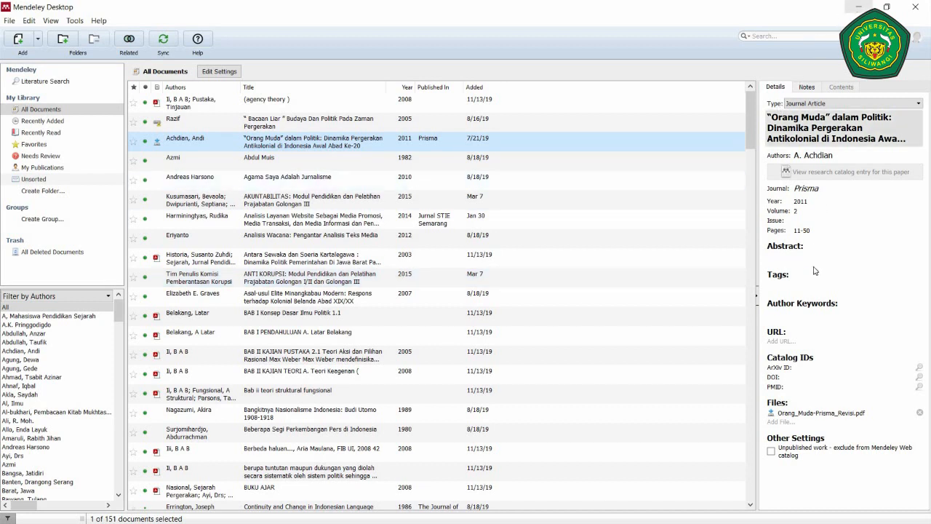
left_click(860, 5)
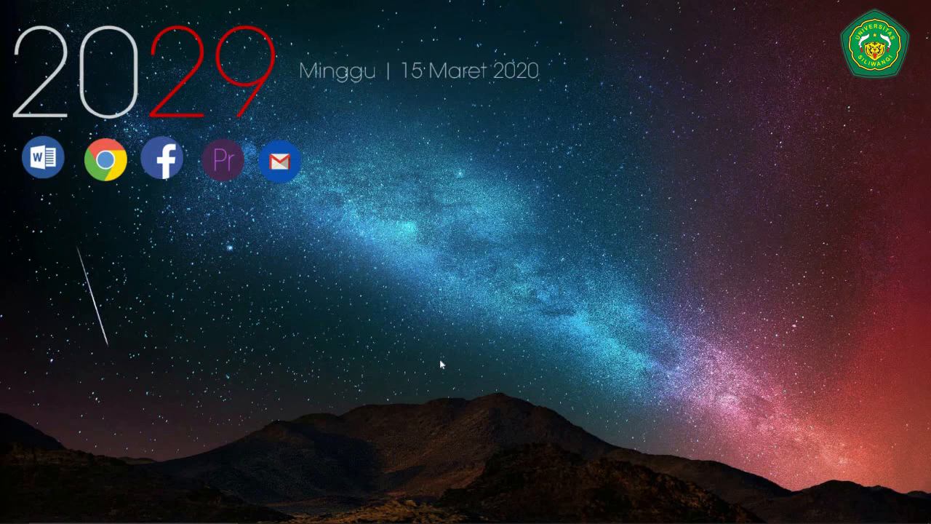
- Run dxdiag to review the system details, close it, and restore Mendeley Desktop
key("super+r")
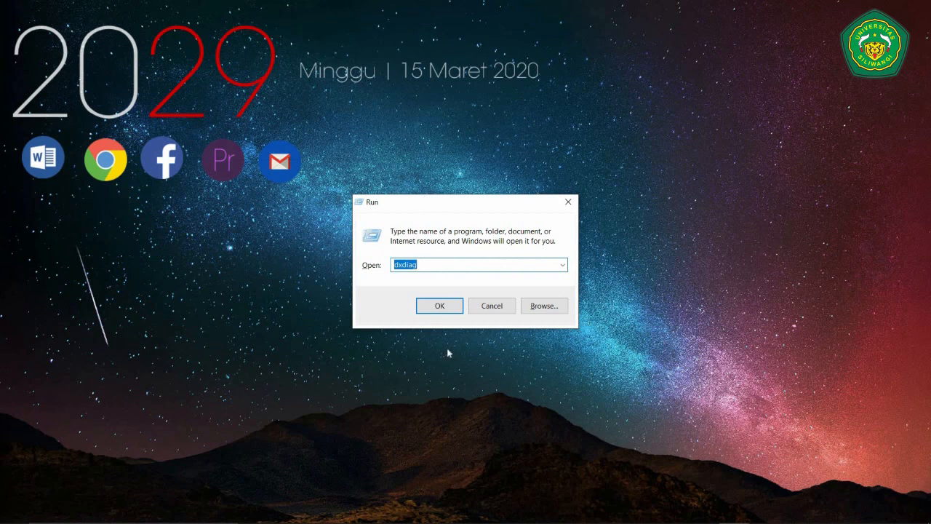
left_click(420, 266)
left_click(429, 312)
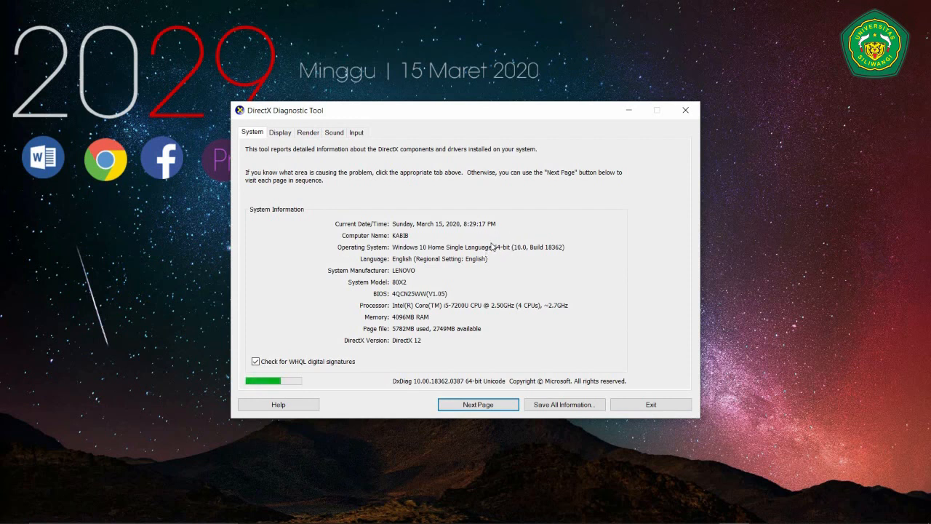
left_click(624, 405)
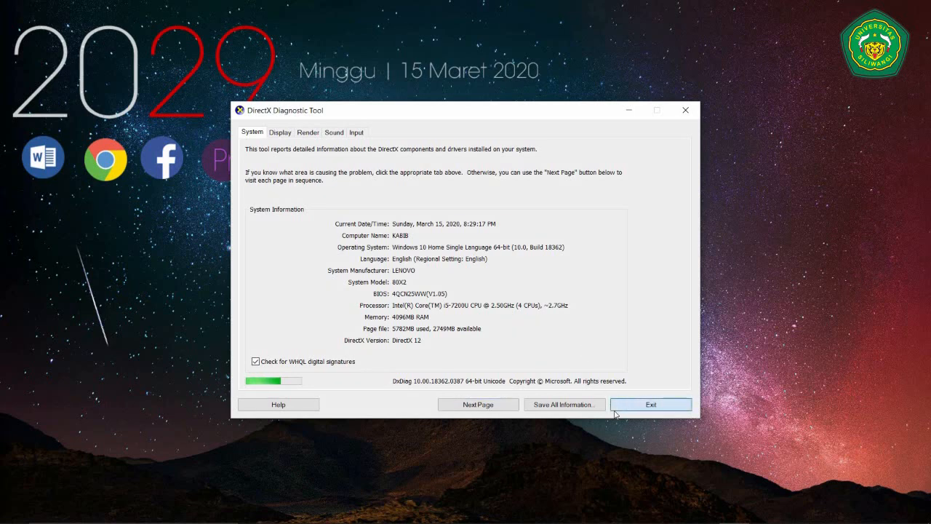
left_click(552, 513)
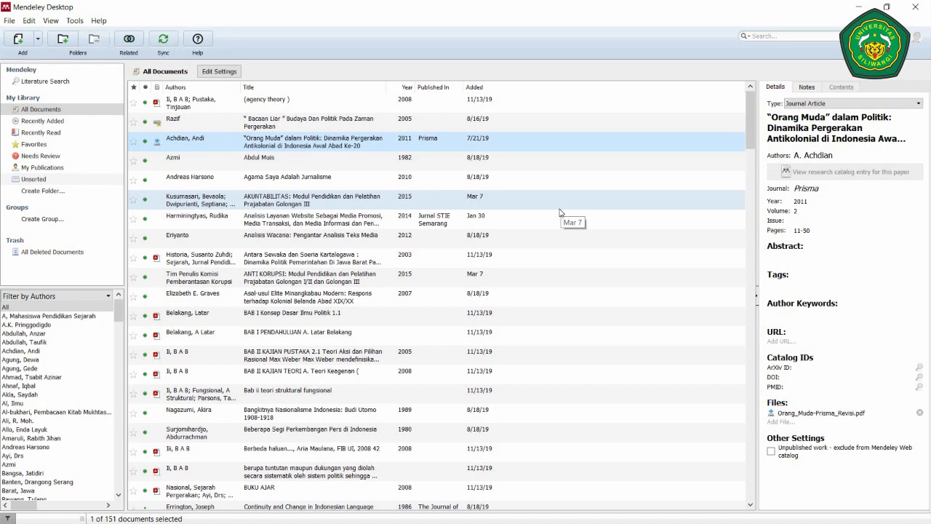
- Confirm in the Tools menu that the MS Word plugin is installed, then minimize Mendeley
left_click(75, 21)
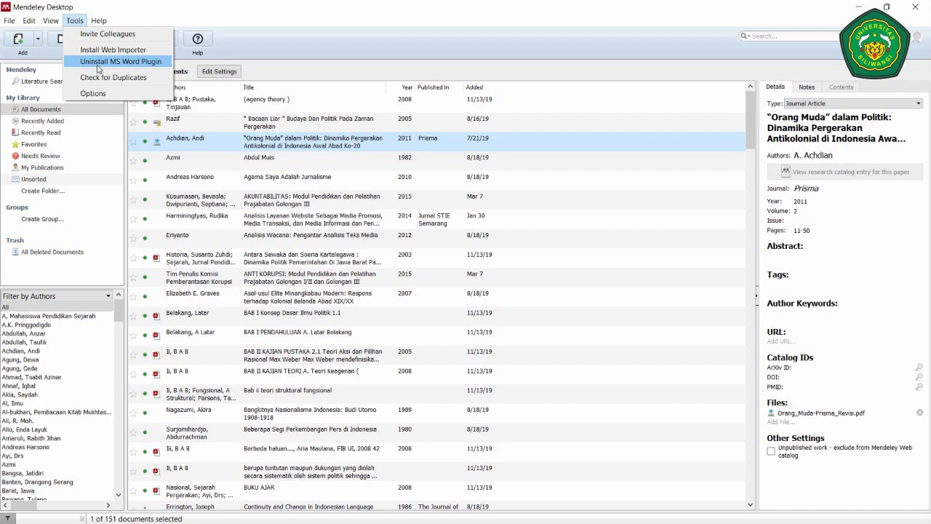
left_click(294, 300)
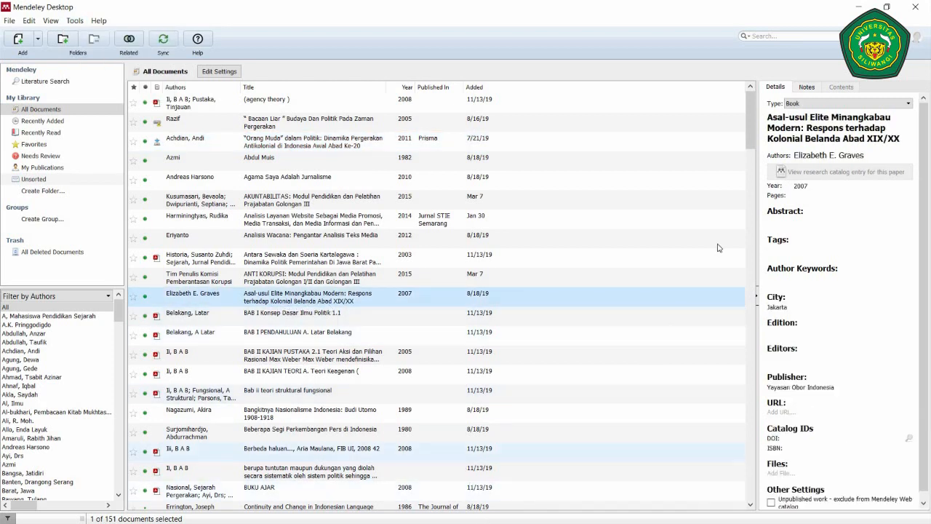
left_click(857, 7)
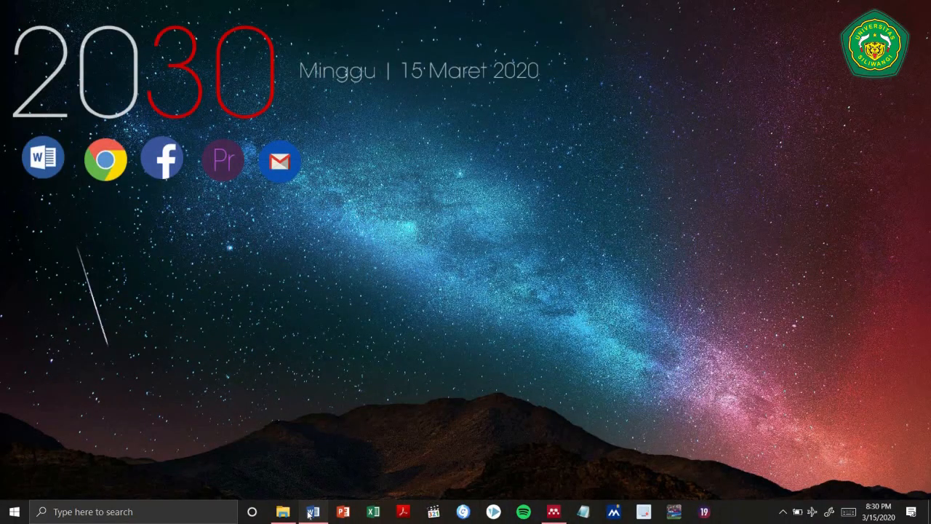
- Bring up the Minangkabau essay in Word and view its REFERENCES tools
left_click(309, 512)
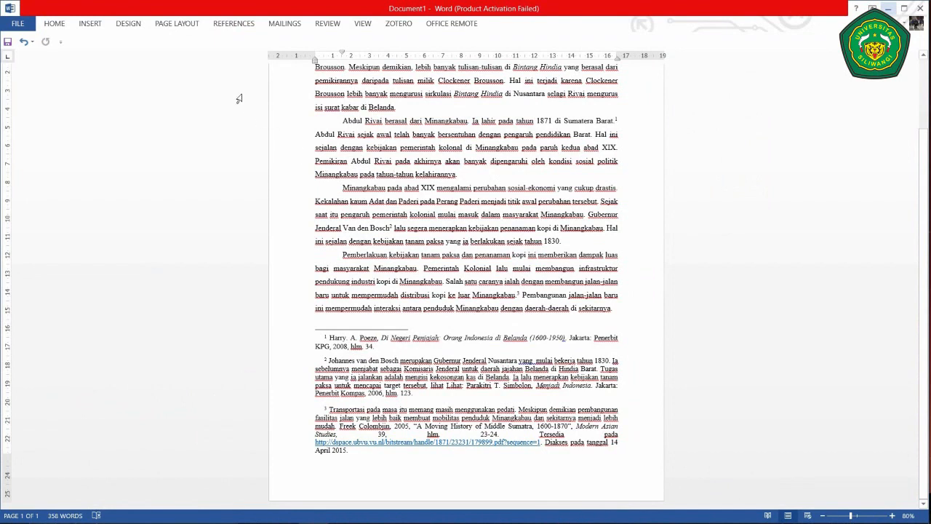
left_click(237, 25)
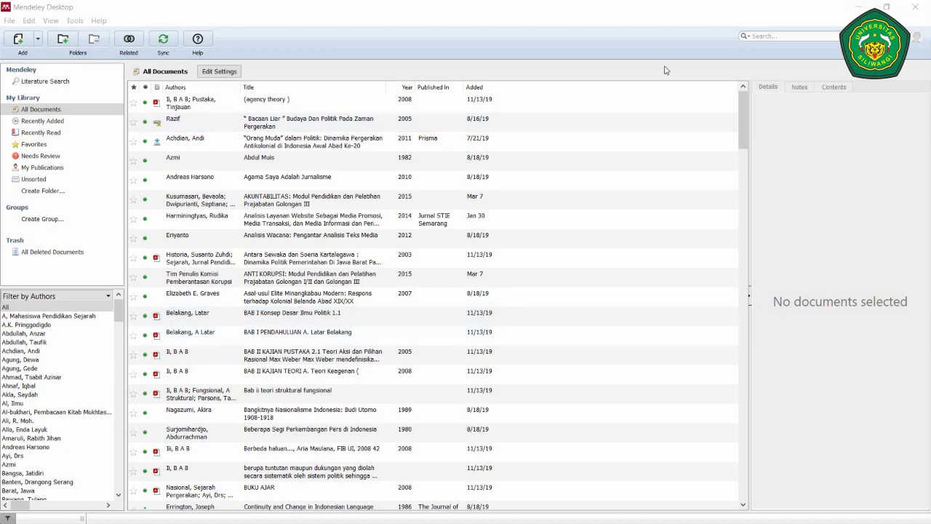
- Make the Mendeley All Documents library the active window
left_click(21, 56)
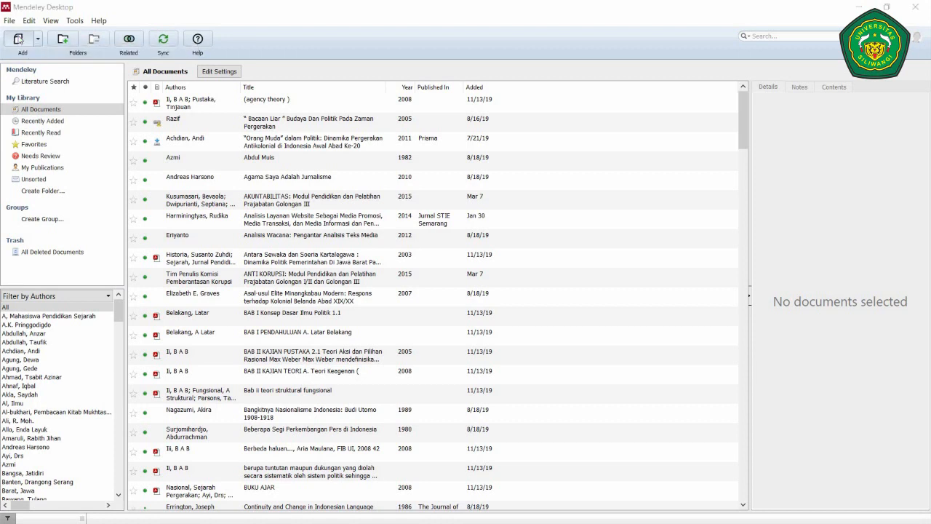
- Import the 'A Moving History of Middle Sumatra' PDF from the Data (E:) drive
left_click(20, 39)
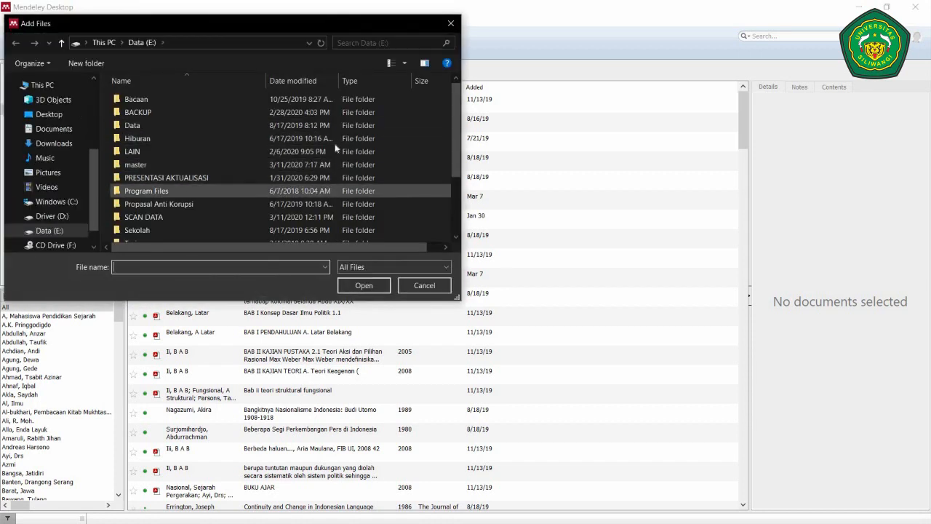
scroll(363, 150, "down", 2)
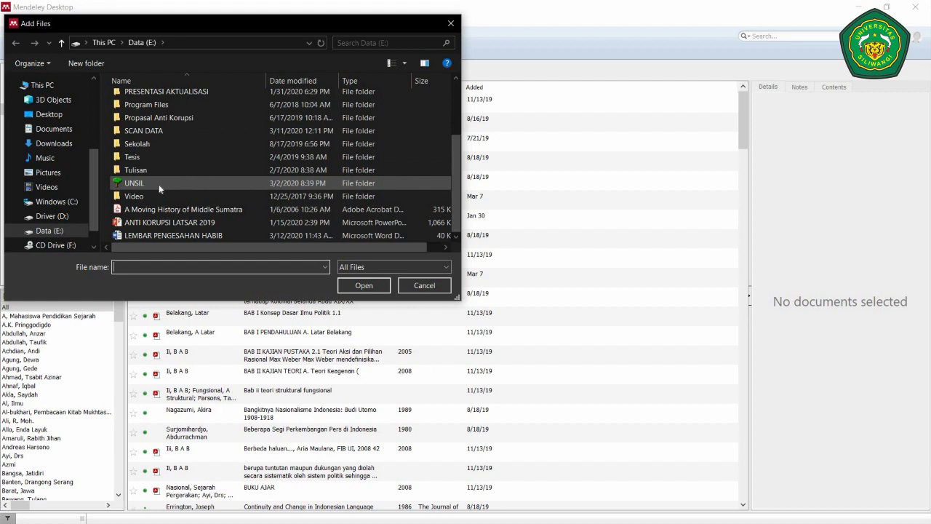
left_click(183, 209)
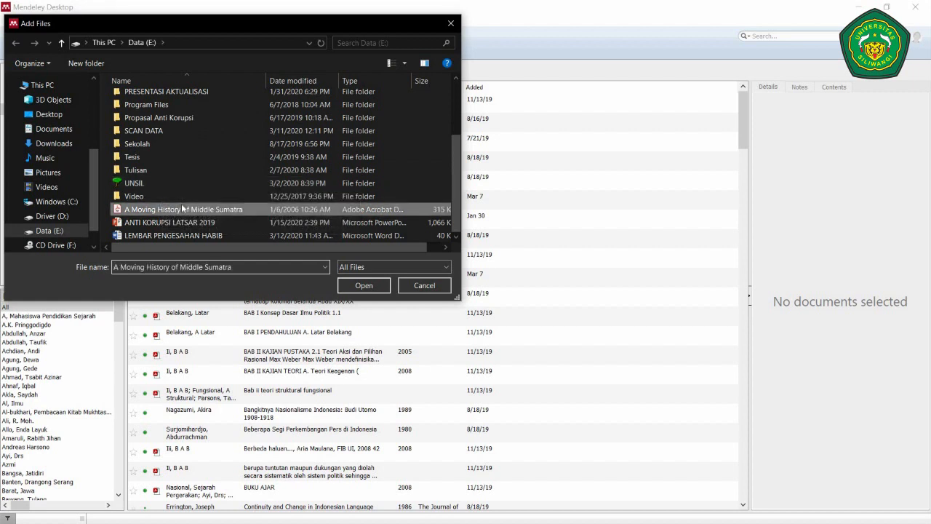
left_click(363, 285)
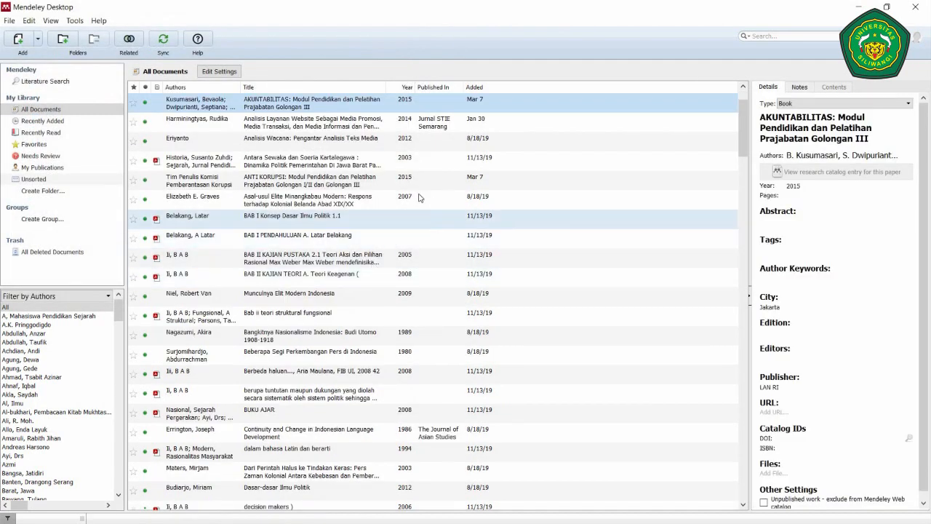
- Sort the library by title and open the 2005 Modern Asian Studies Middle Sumatra article
scroll(744, 109, "up", 1)
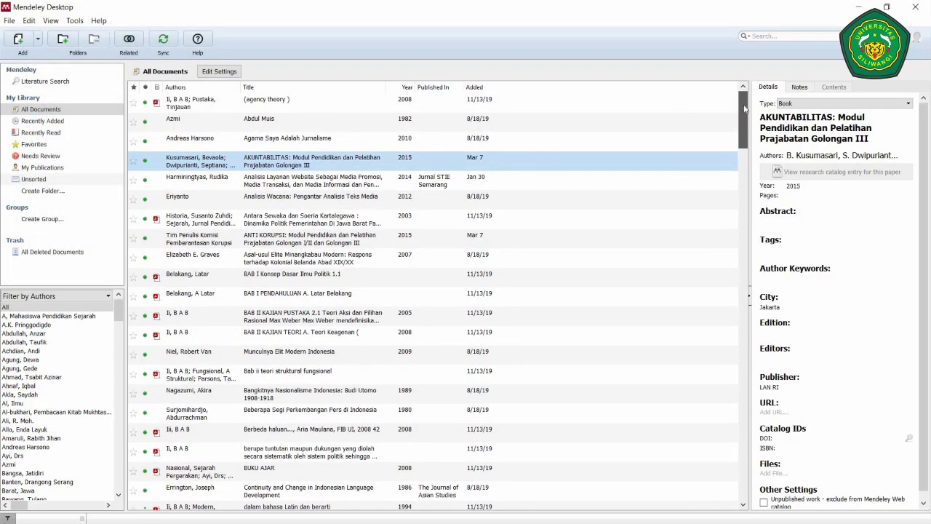
left_click(300, 87)
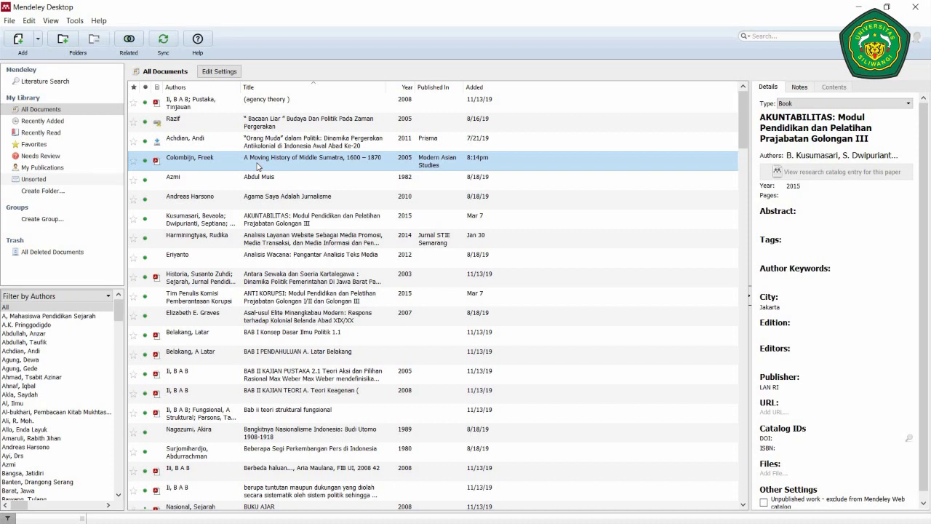
double_click(256, 166)
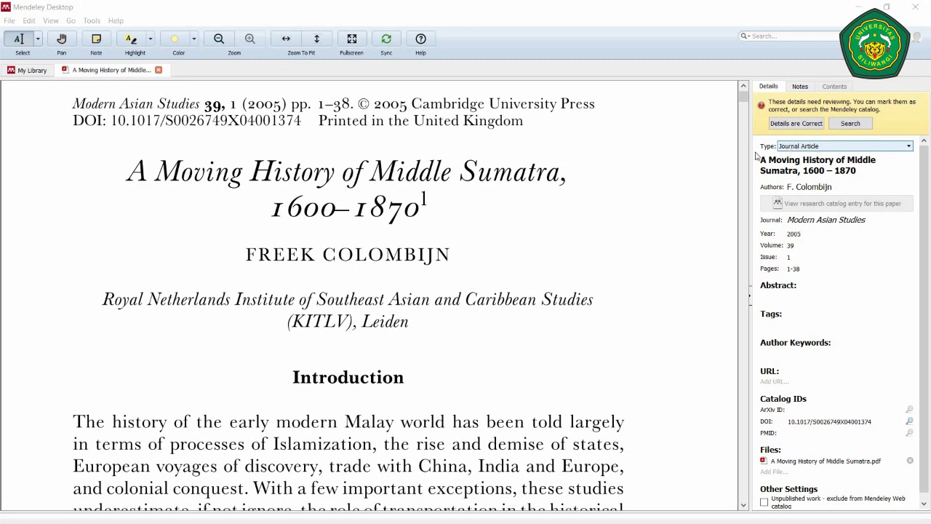
- Review the document type options for the Middle Sumatra article and keep Journal Article
left_click(789, 148)
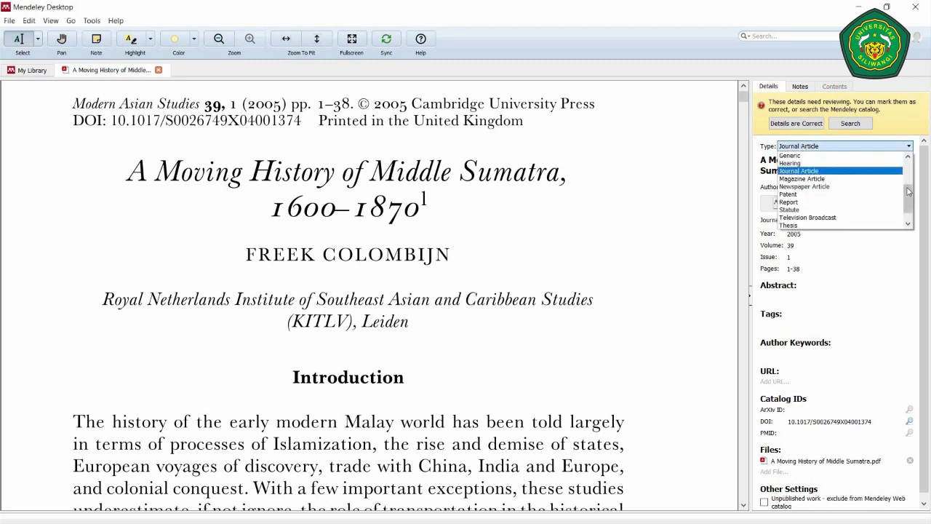
scroll(891, 164, "up", 3)
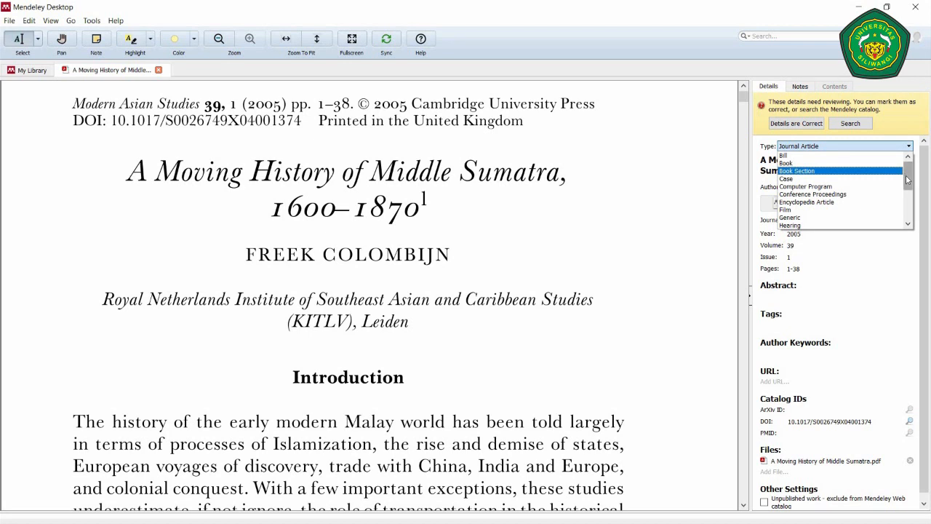
mouse_move(907, 181)
left_mouse_down()
mouse_move(901, 221)
mouse_move(895, 192)
left_mouse_up()
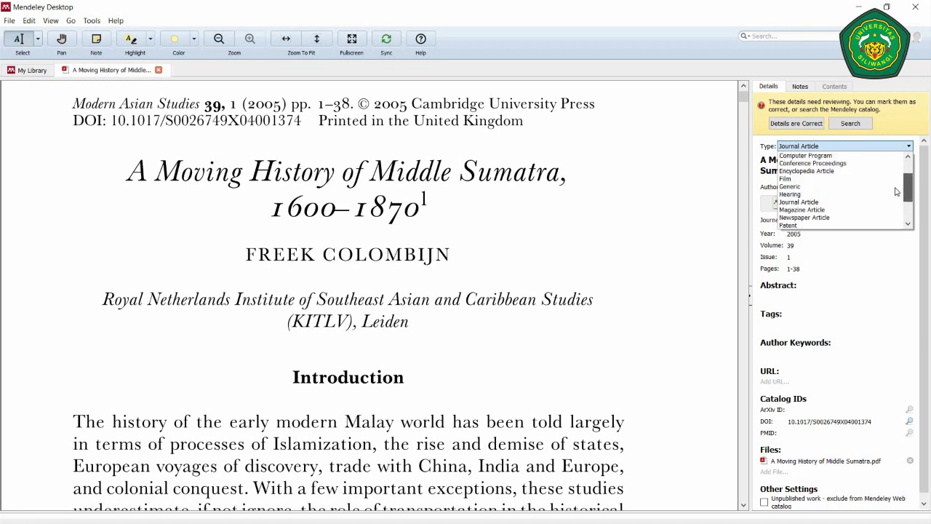
left_click(827, 207)
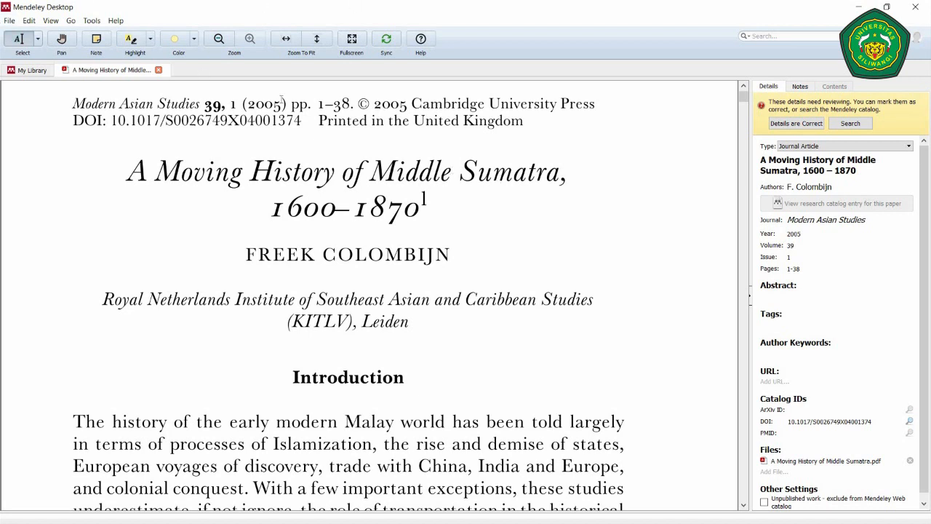
- Add a trial second author name to the article, then delete it, keeping only the original author
left_click(824, 187)
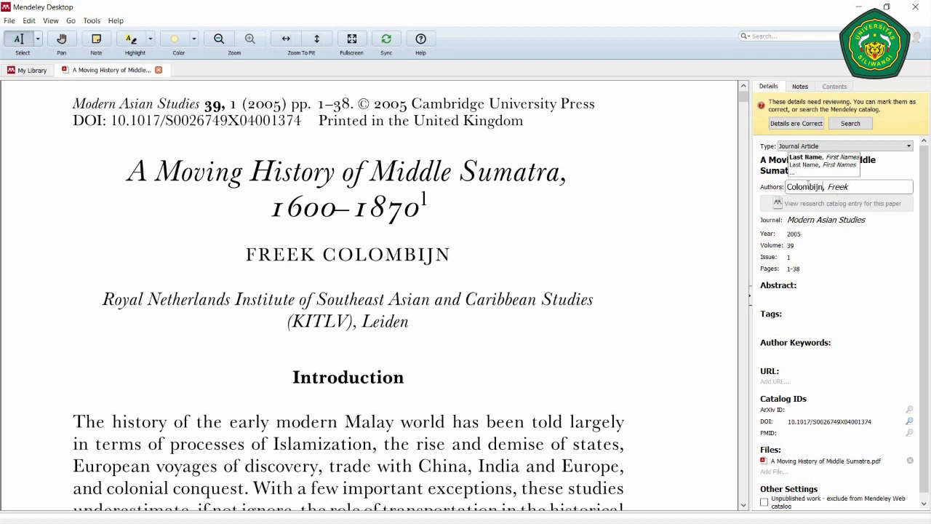
left_click(849, 187)
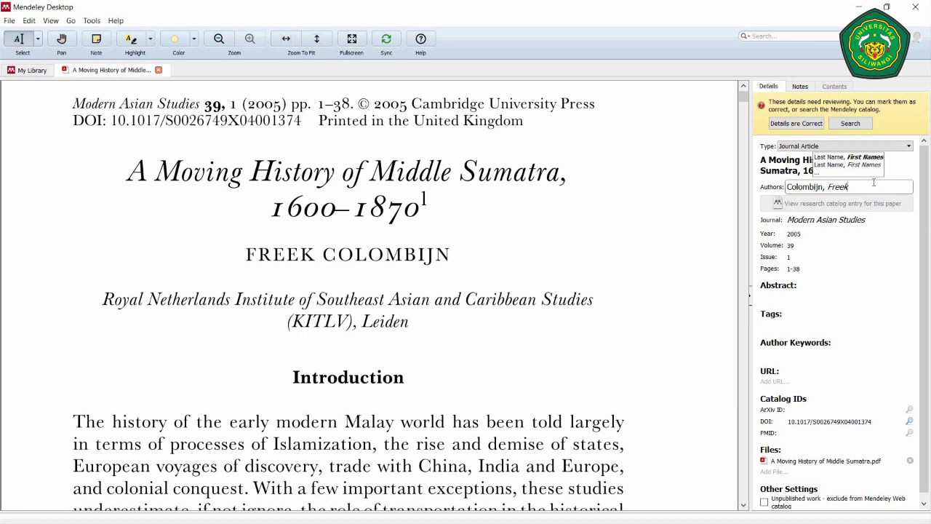
key("Return")
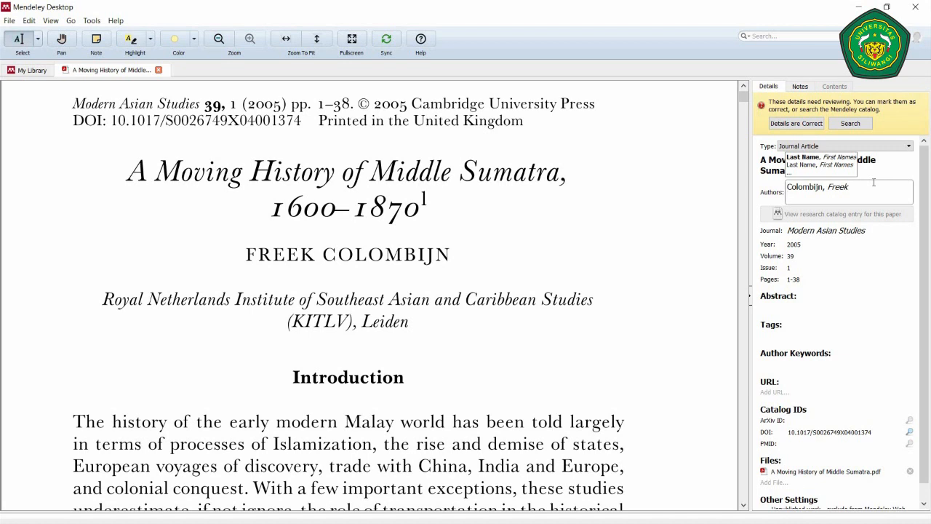
type("Miftahu")
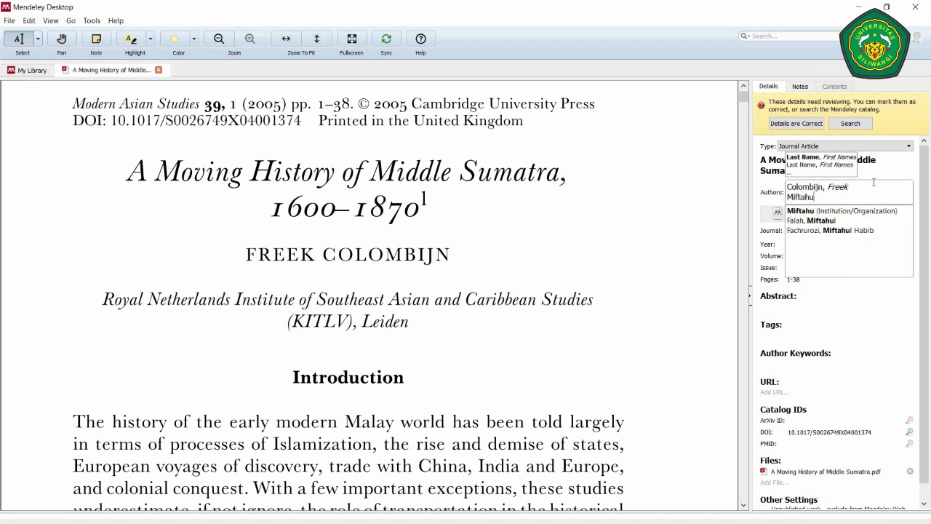
type("l Habi")
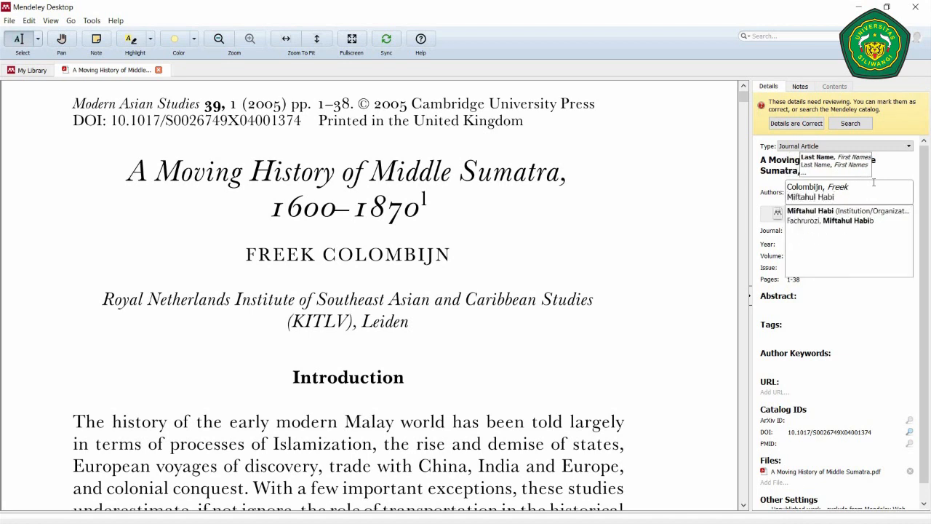
type("b Fachr")
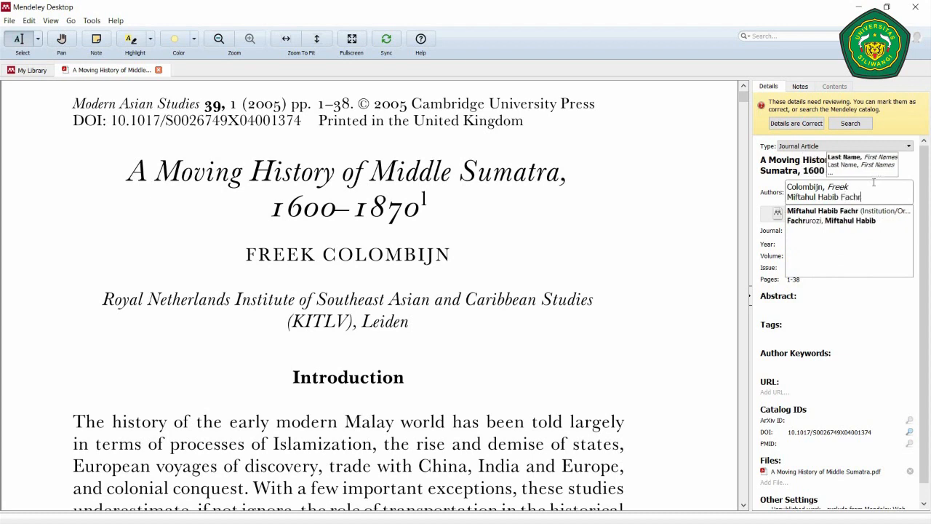
type("urozi")
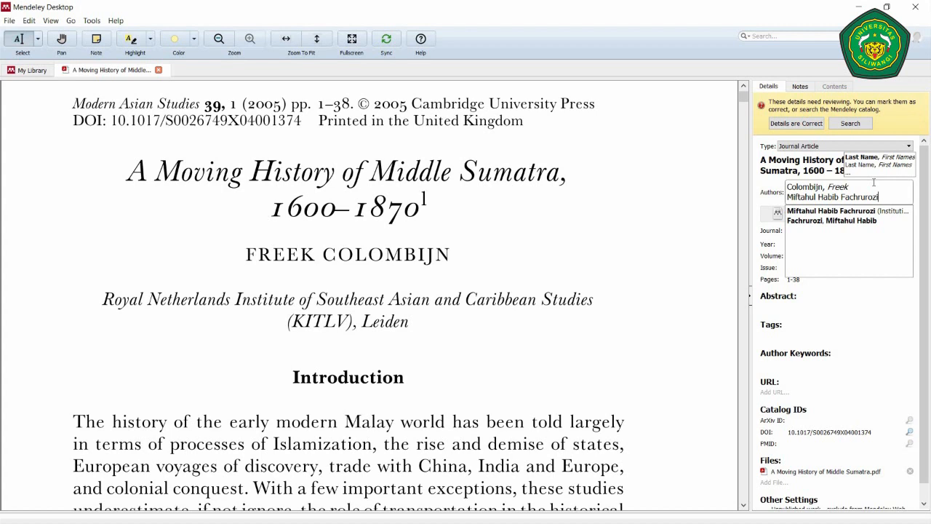
key("Return")
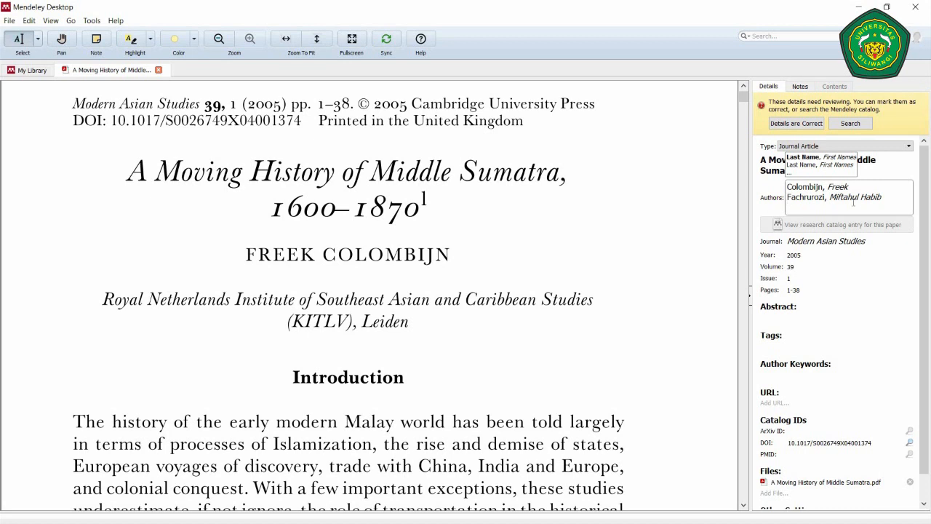
left_click_drag(787, 197, 881, 196)
key("BackSpace")
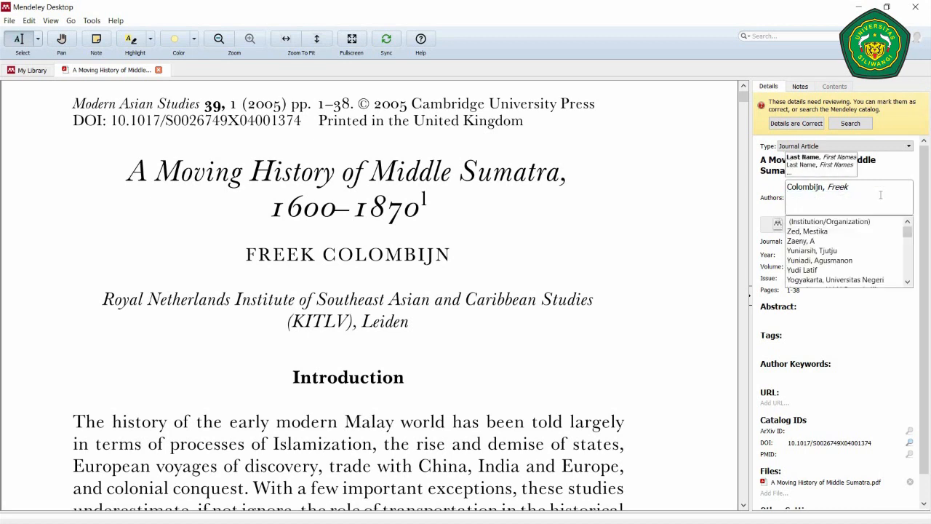
key("BackSpace")
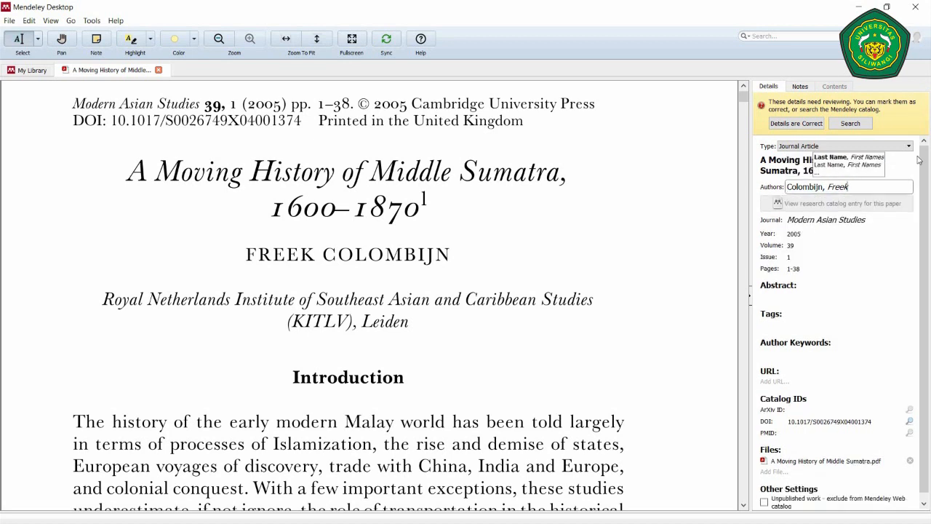
left_click(834, 203)
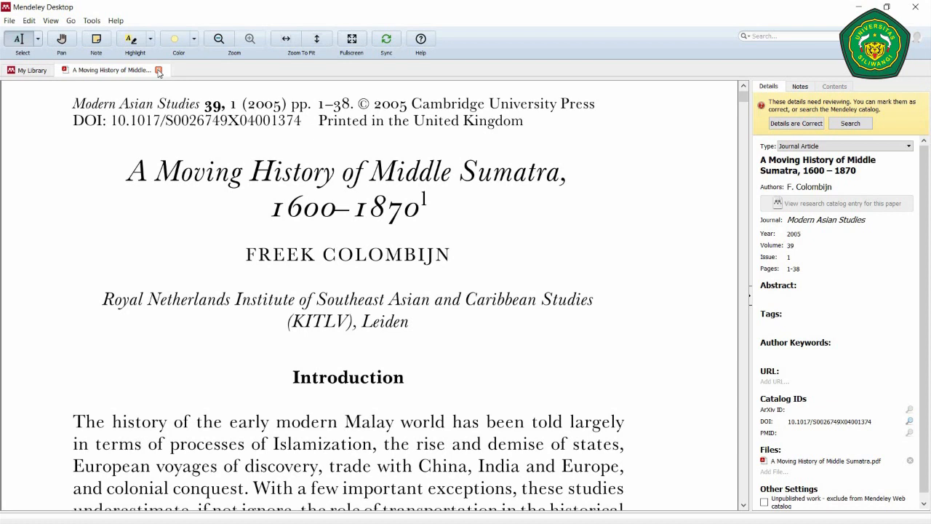
- Close the article's reader tab and start a new reference with Add Entry Manually
left_click(159, 71)
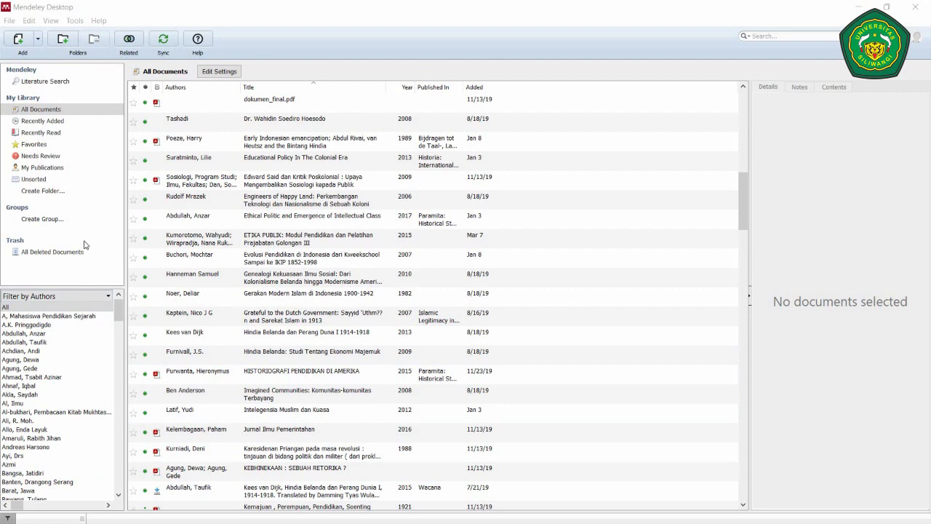
left_click(38, 39)
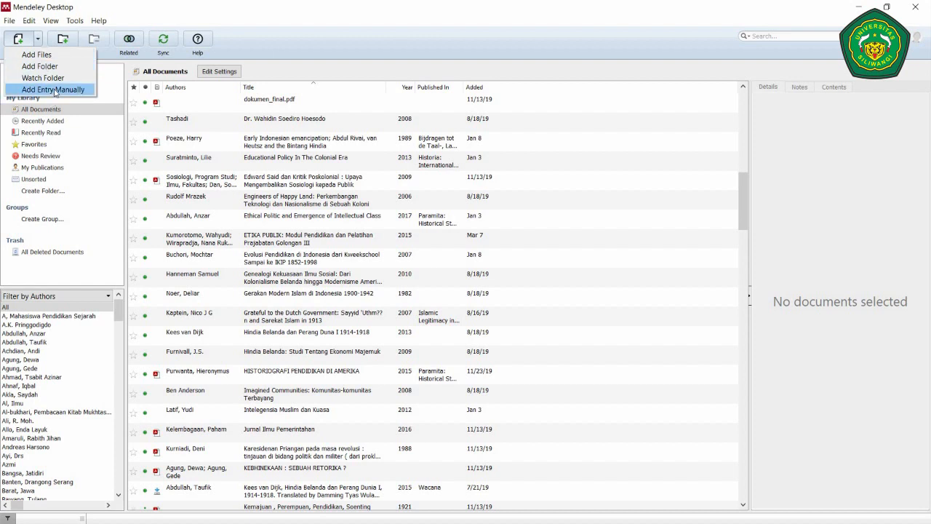
left_click(53, 89)
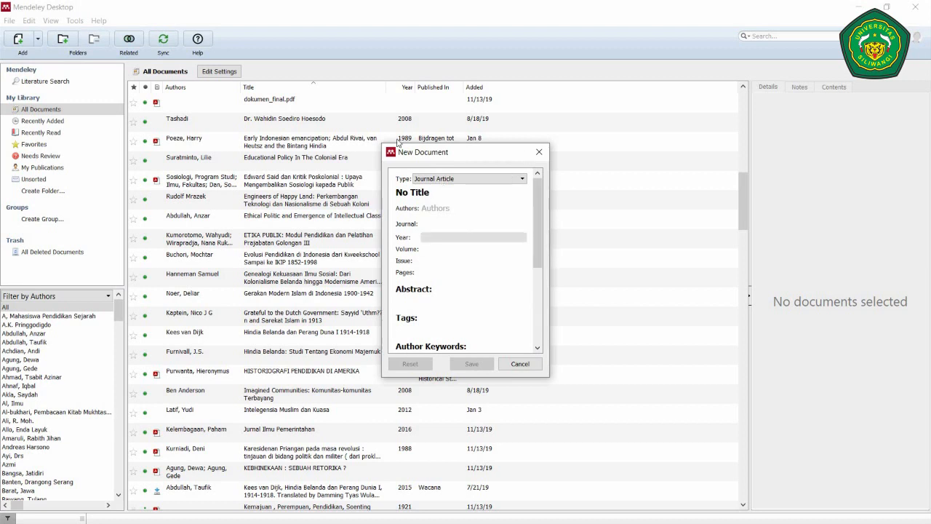
- Set the new Mendeley reference's type to Book and begin editing its title
left_click(488, 181)
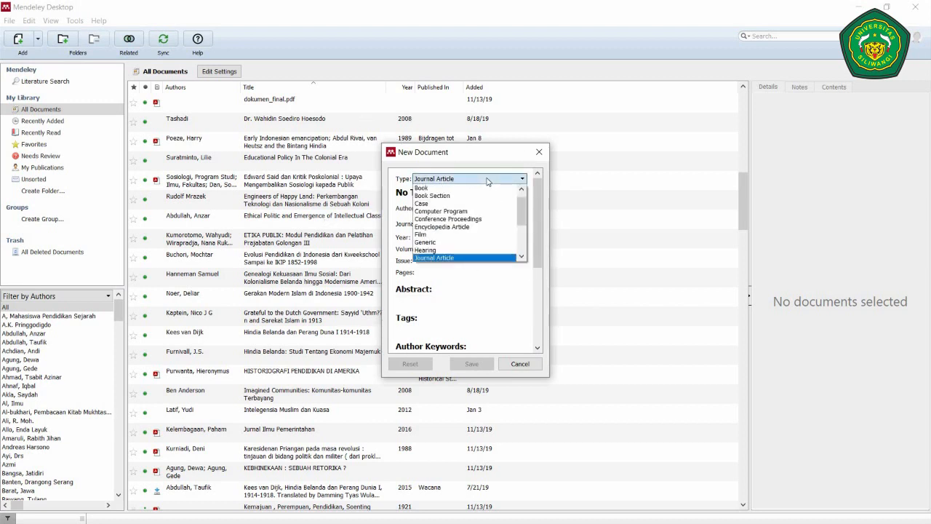
left_click(487, 181)
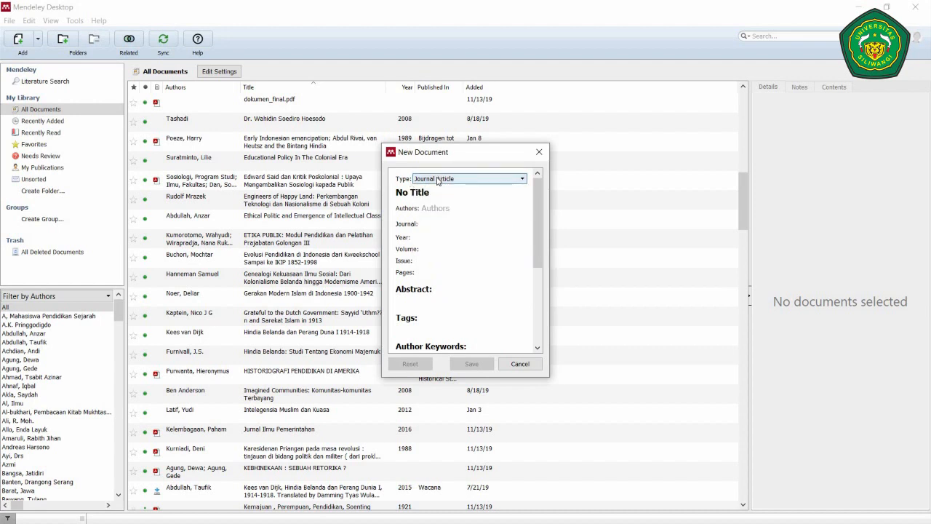
left_click(437, 179)
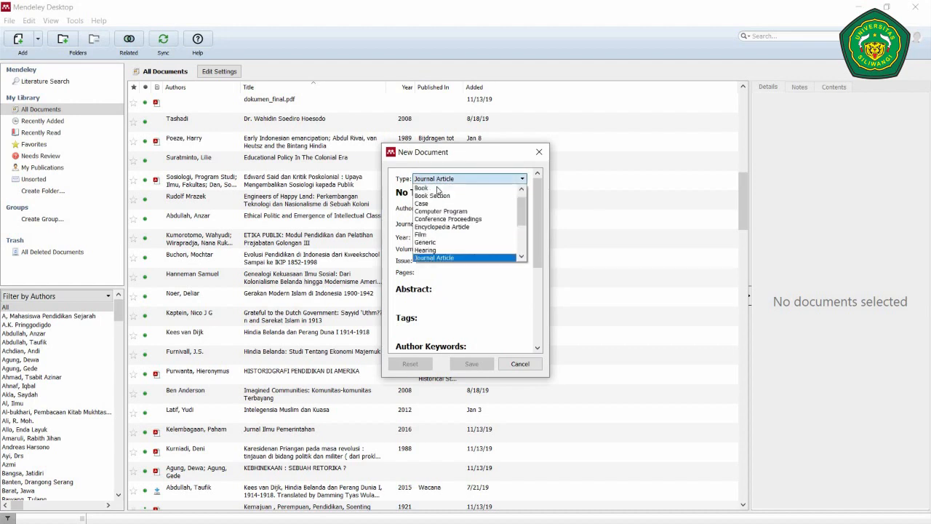
left_click(437, 189)
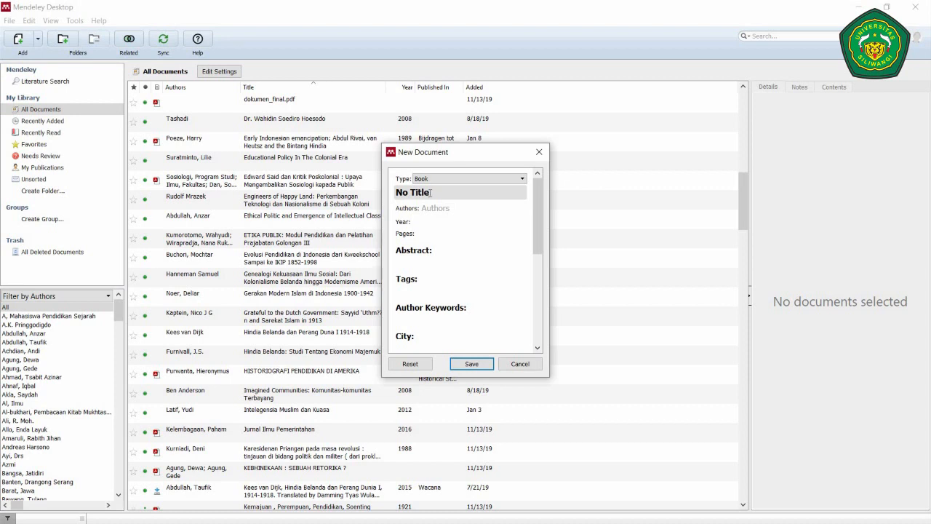
left_click(430, 193)
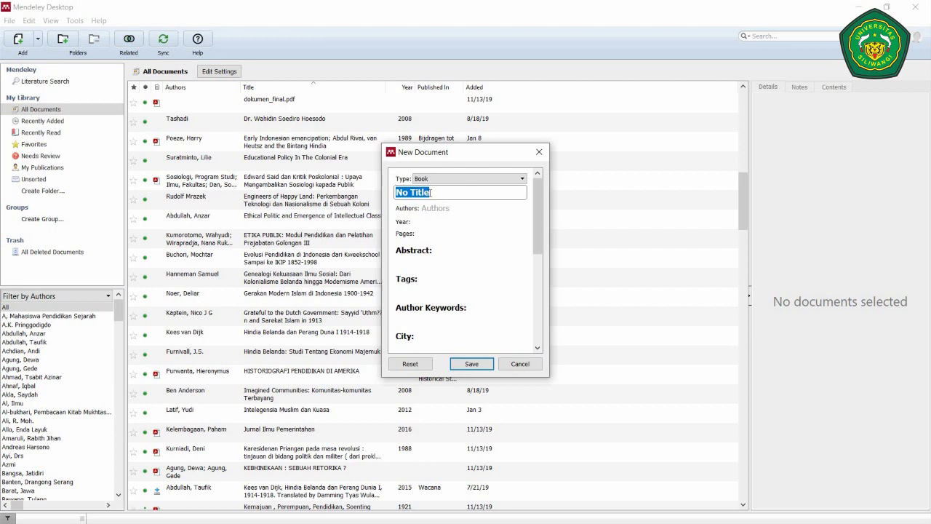
- Enter the title 'Di Negeri Penjajah: Orang Indonesia di Belanda (1600 - 1950)'
type("Di Negeri Pendj")
key("BackSpace")
key("BackSpace")
type("jaja")
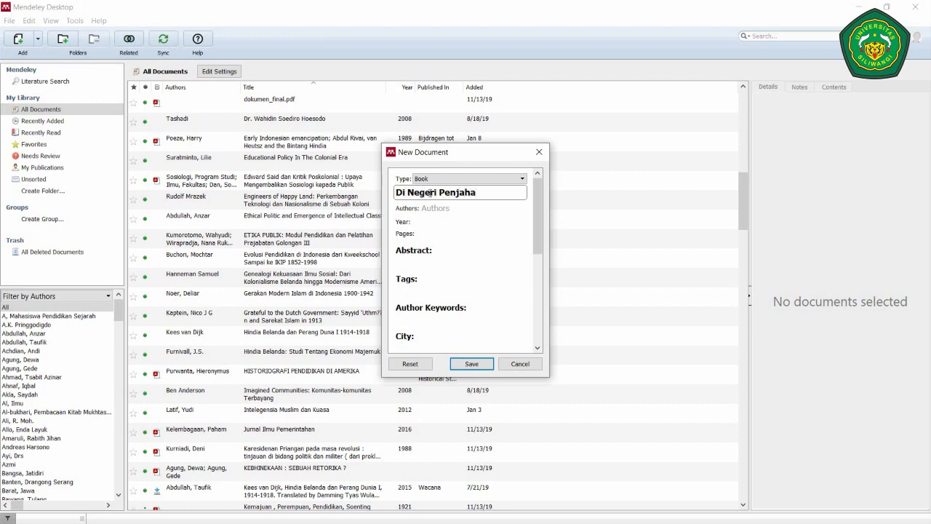
key("BackSpace")
key("BackSpace")
type("jah: Orang Indiens")
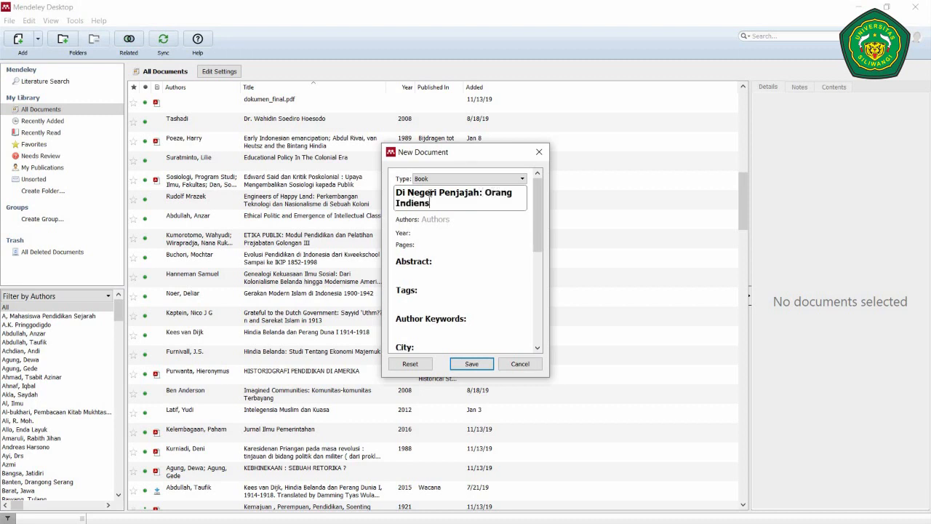
key("BackSpace")
key("BackSpace")
key("BackSpace")
key("BackSpace")
type("oneis")
key("BackSpace")
key("BackSpace")
type("sia di Belanda (")
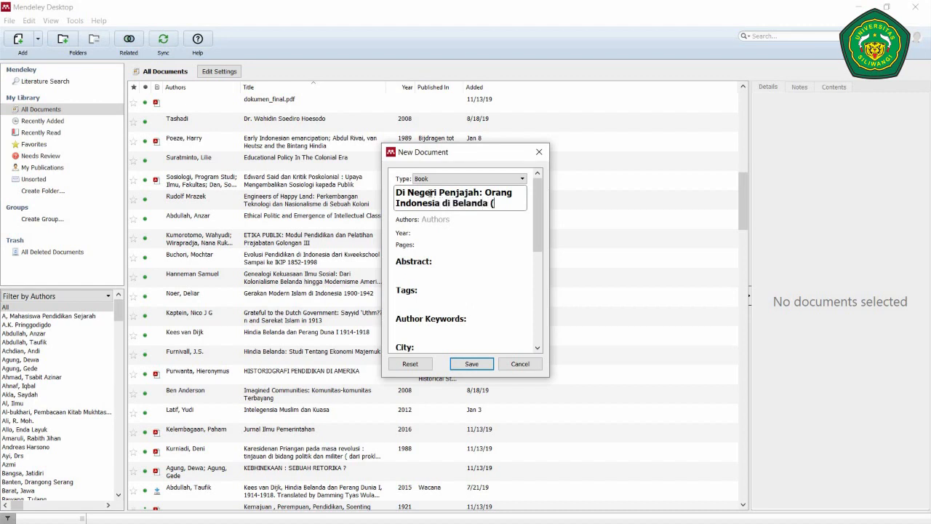
type("1600 - 1")
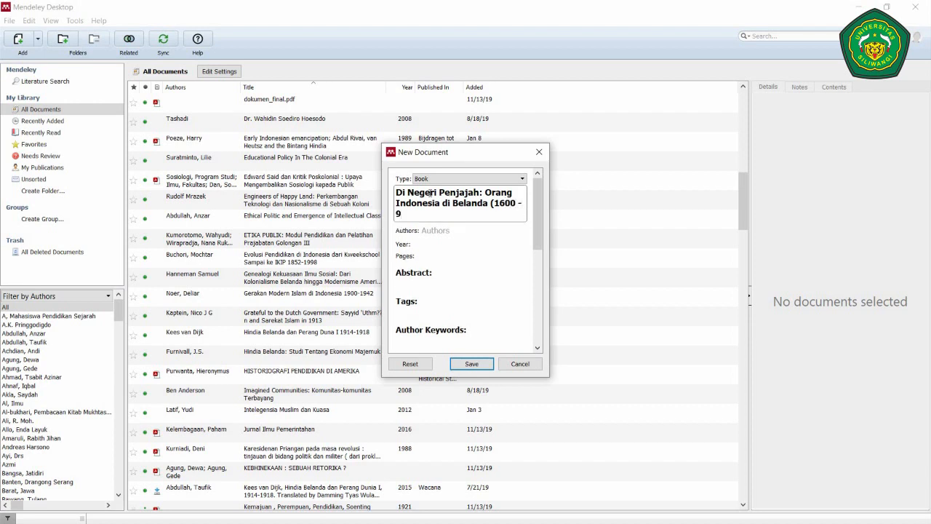
type("950)")
- Add author Harry A. Poeze and publication year 2008
left_click(453, 230)
type("Harry")
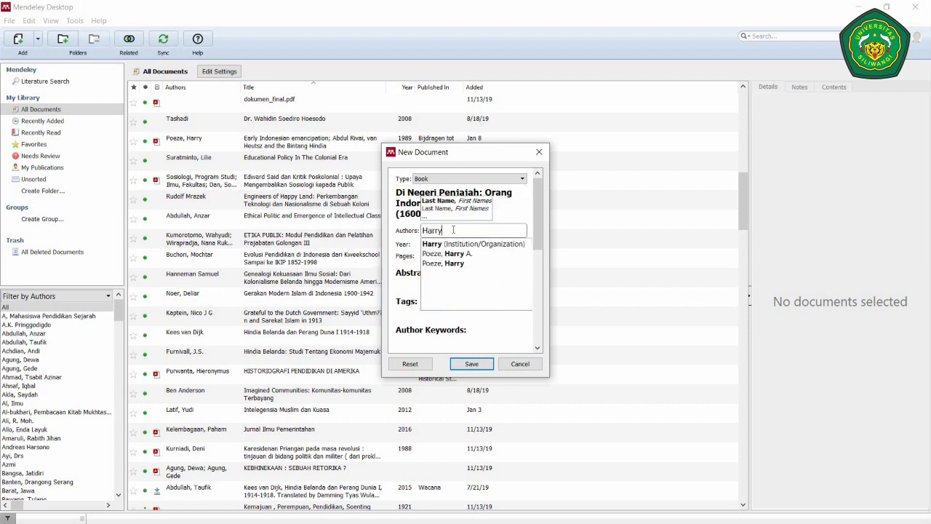
type(" A. Poe")
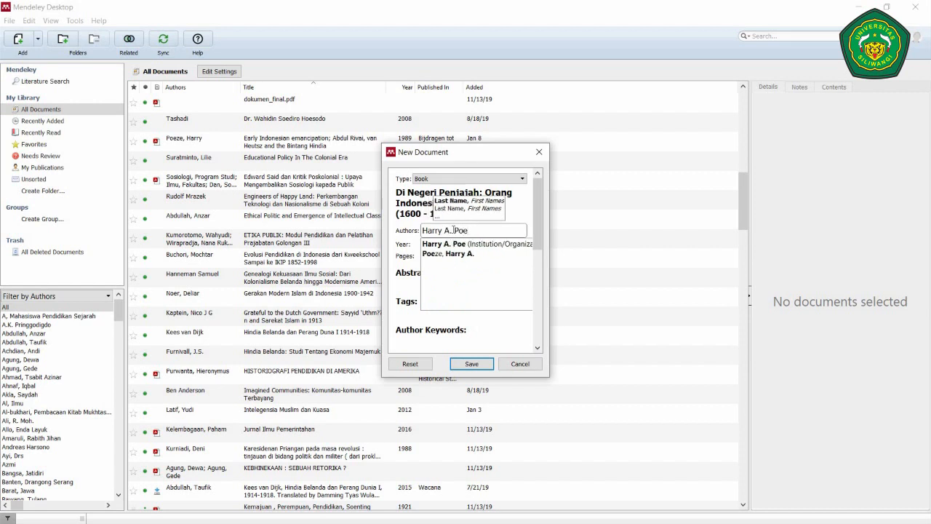
type("ze")
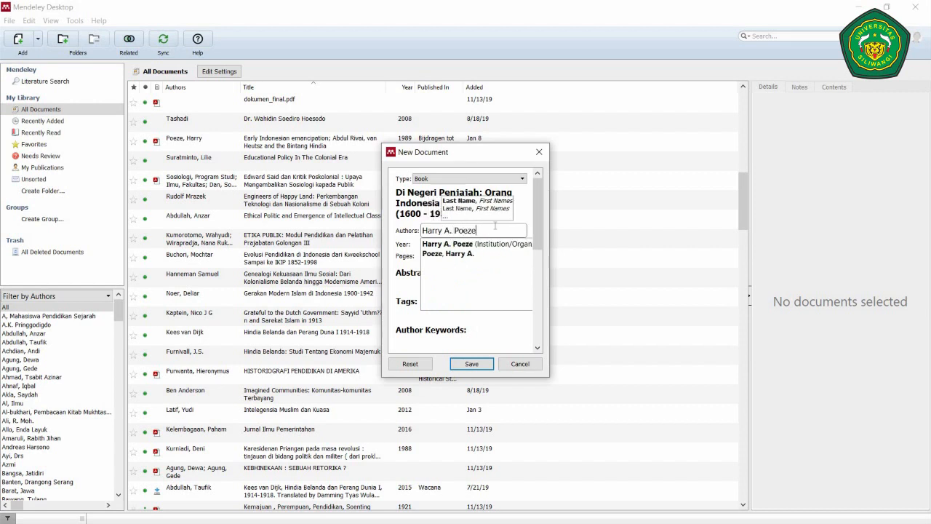
left_click(437, 325)
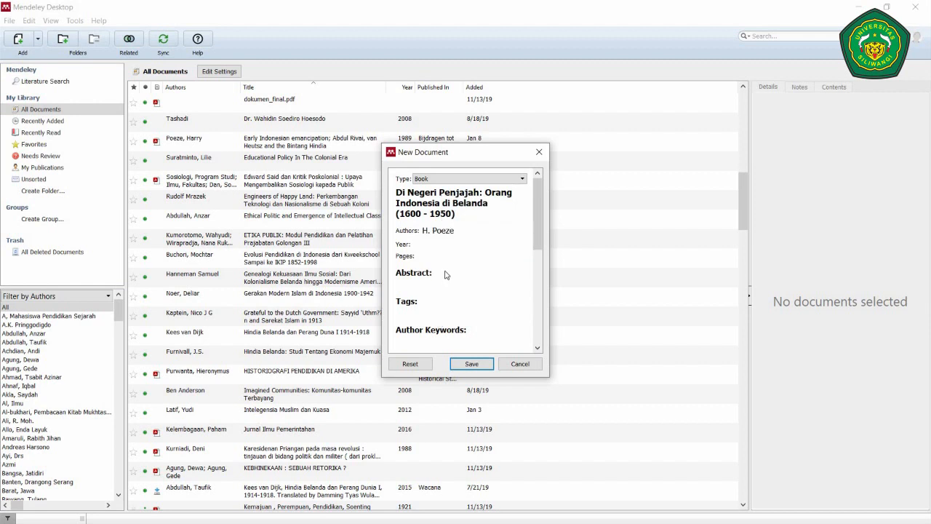
left_click(433, 245)
type("2008")
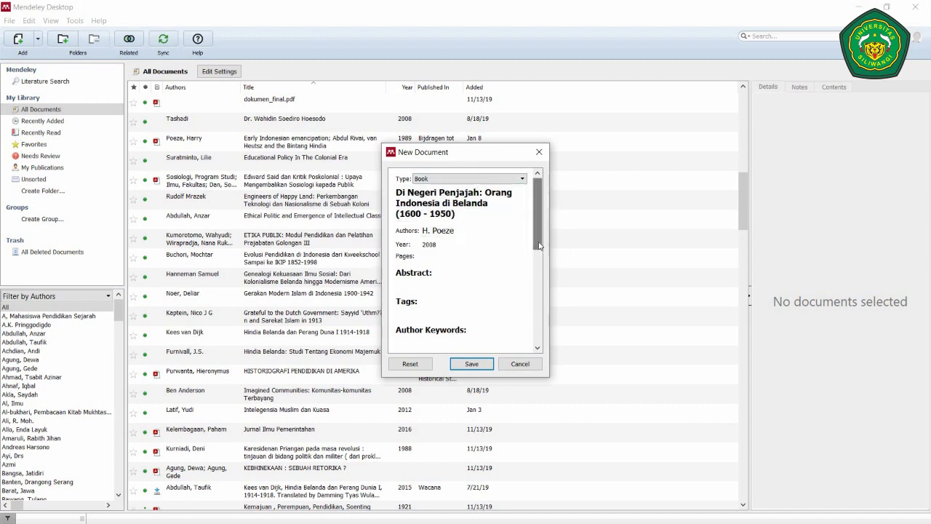
- Fill in city Jakarta and publisher Penerbit KPG for the book
left_click_drag(540, 228, 541, 279)
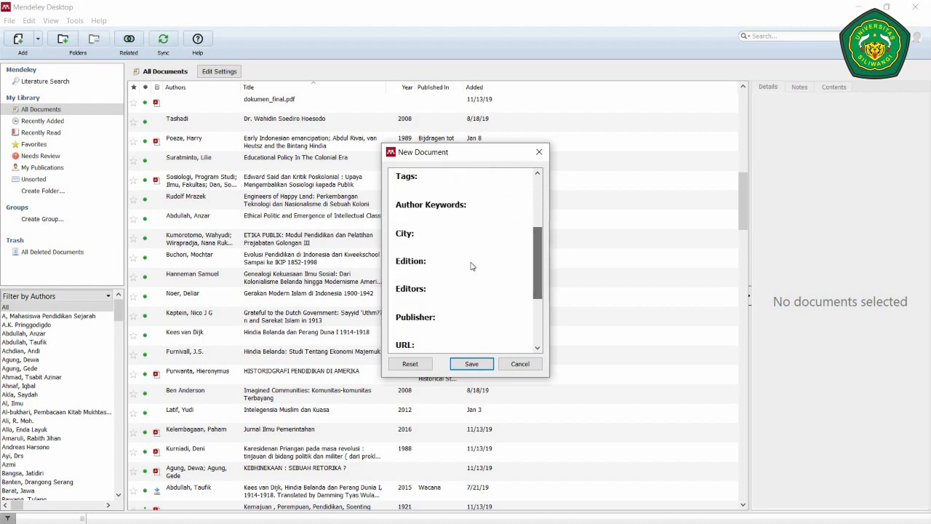
left_click(422, 242)
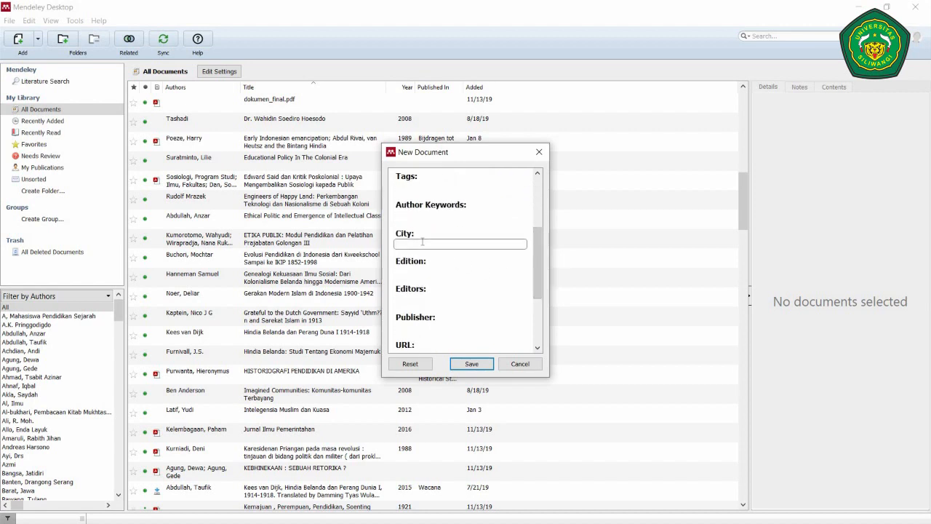
type("Jakarta")
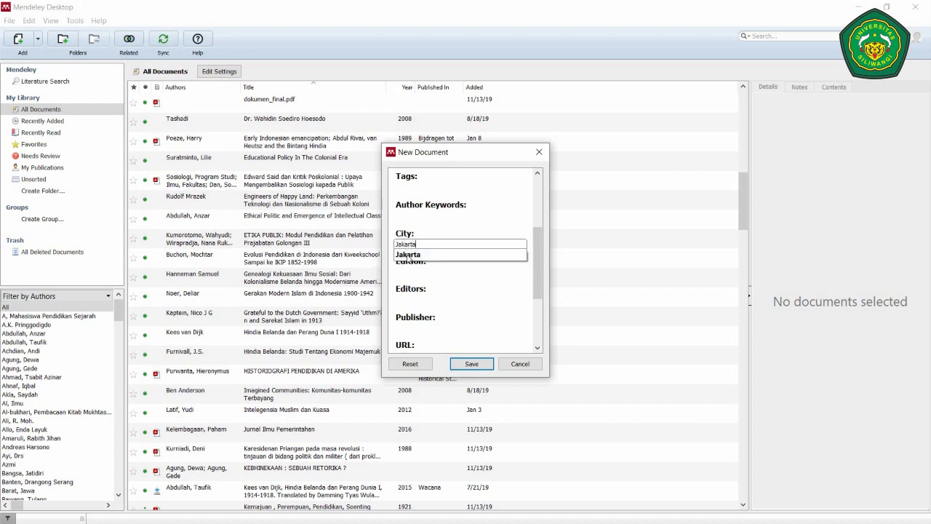
left_click(407, 254)
left_click(409, 327)
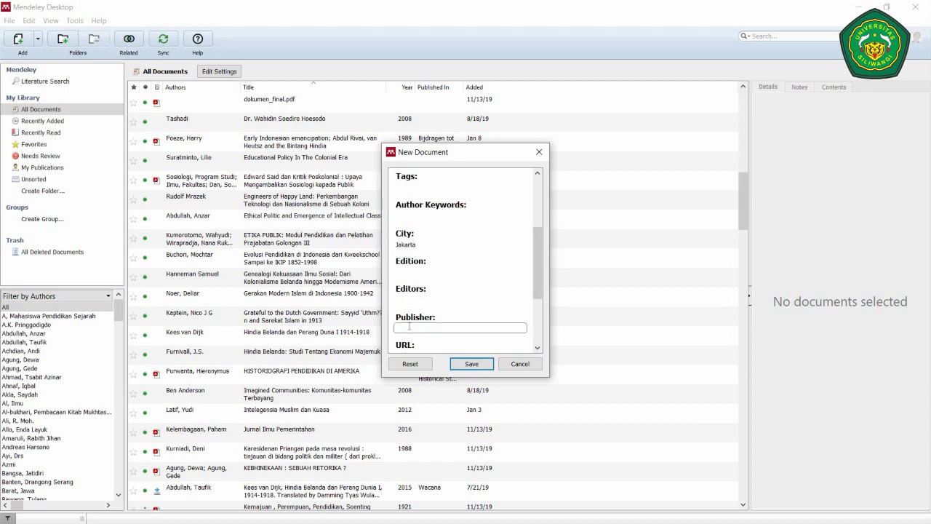
type("Penerbit KPG")
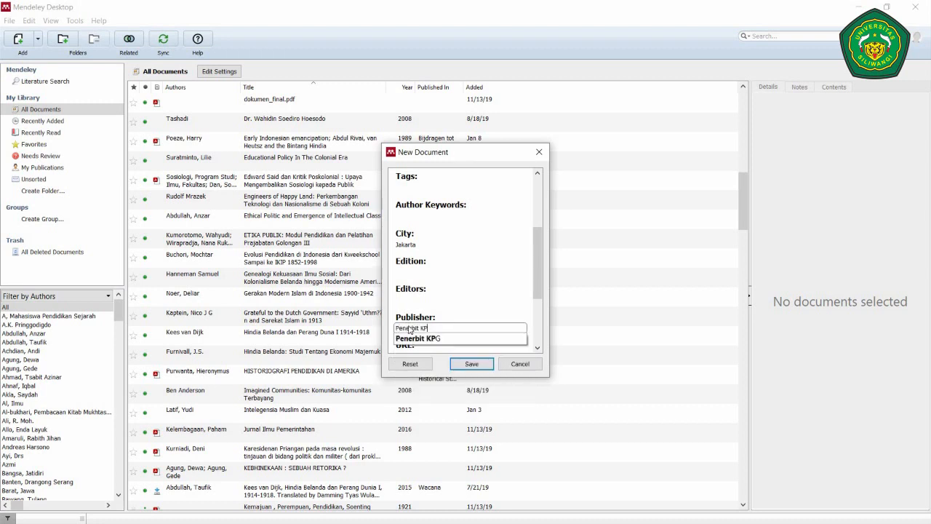
left_click(429, 341)
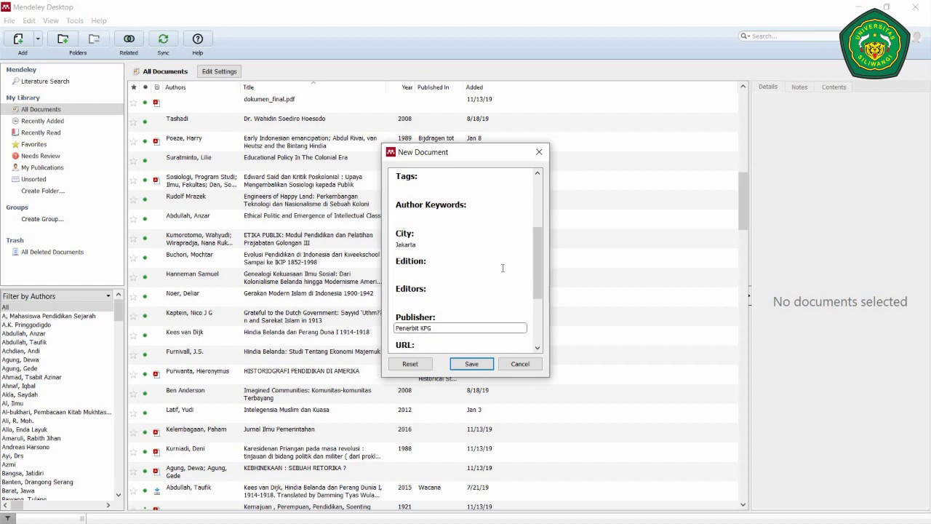
- Save the new book to the Mendeley library
scroll(543, 218, "up", 1)
scroll(543, 218, "up", 3)
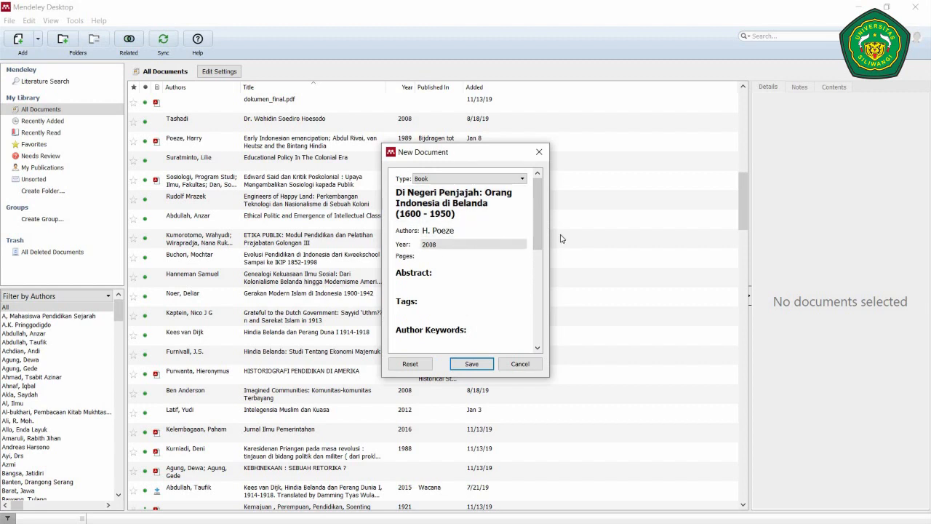
scroll(536, 240, "down", 3)
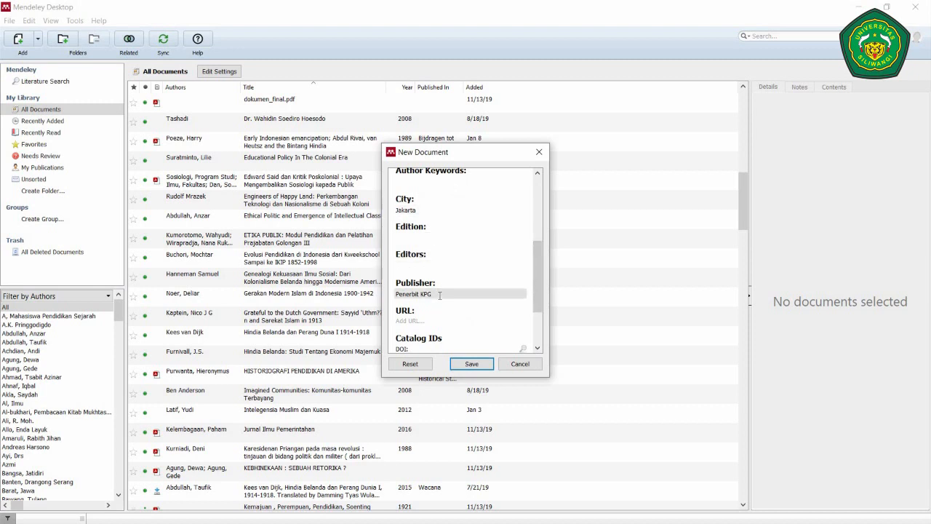
left_click(472, 364)
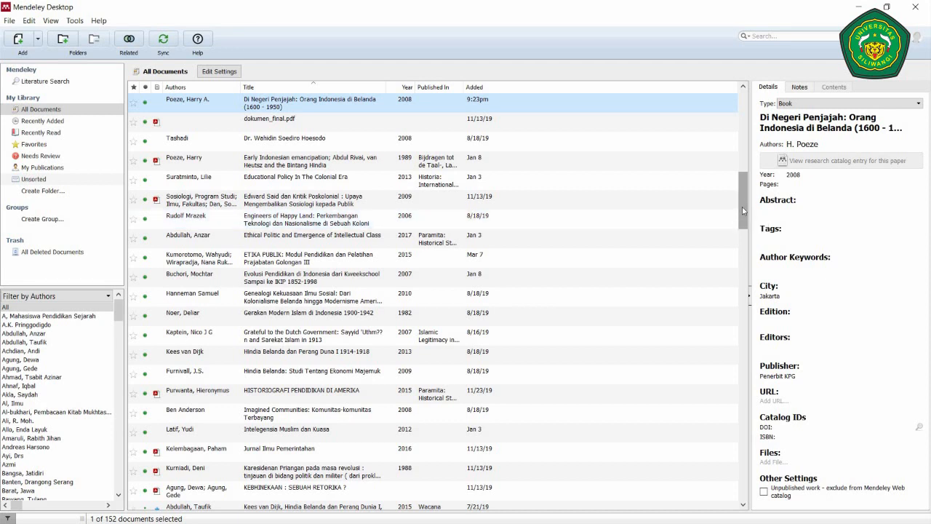
- Scroll the Mendeley library, then bring the Word essay back to the front
left_click_drag(739, 205, 740, 304)
left_click_drag(26, 304, 742, 121)
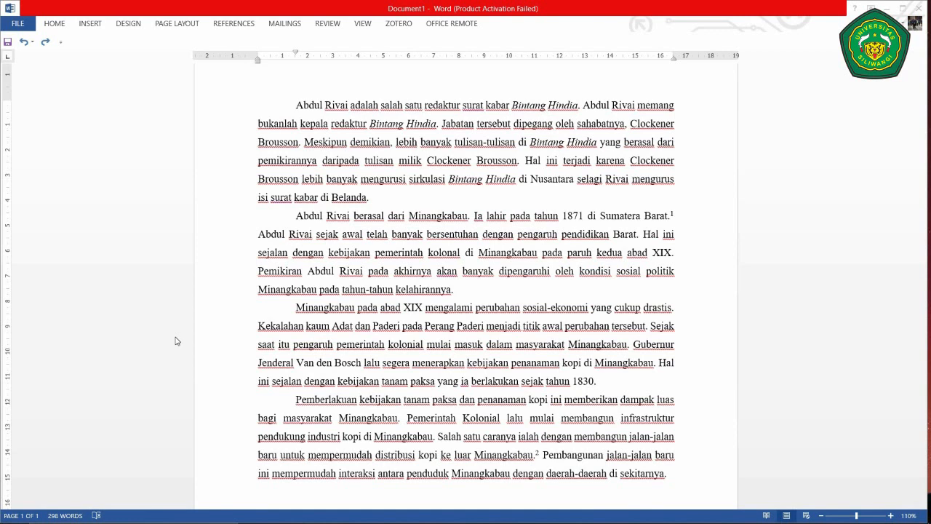
- Insert a space after 'Sumatera Barat', just before footnote marker 1
scroll(175, 340, "down", 5)
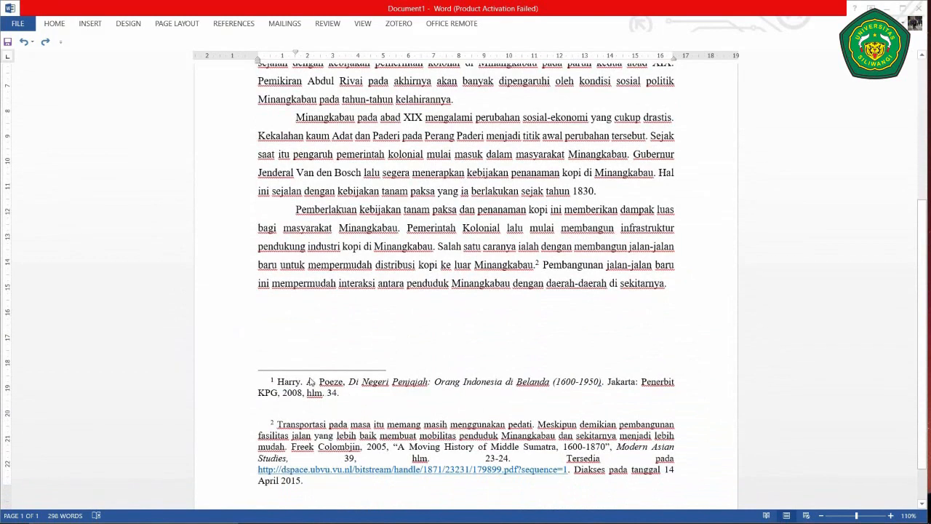
scroll(360, 372, "up", 6)
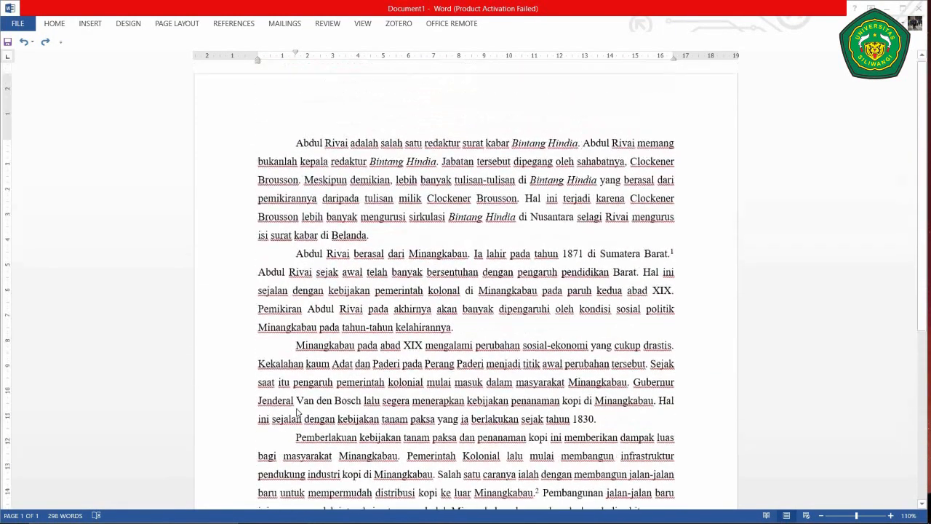
scroll(361, 373, "down", 1)
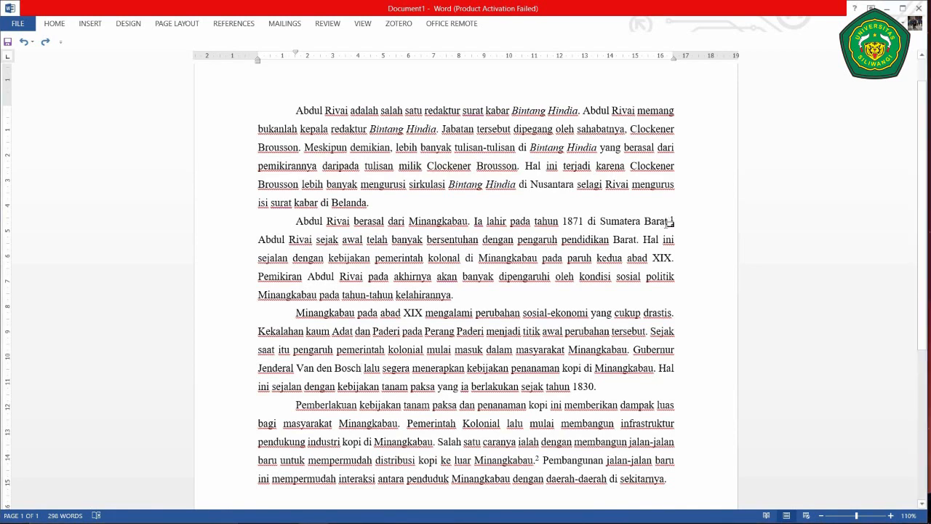
mouse_move(669, 223)
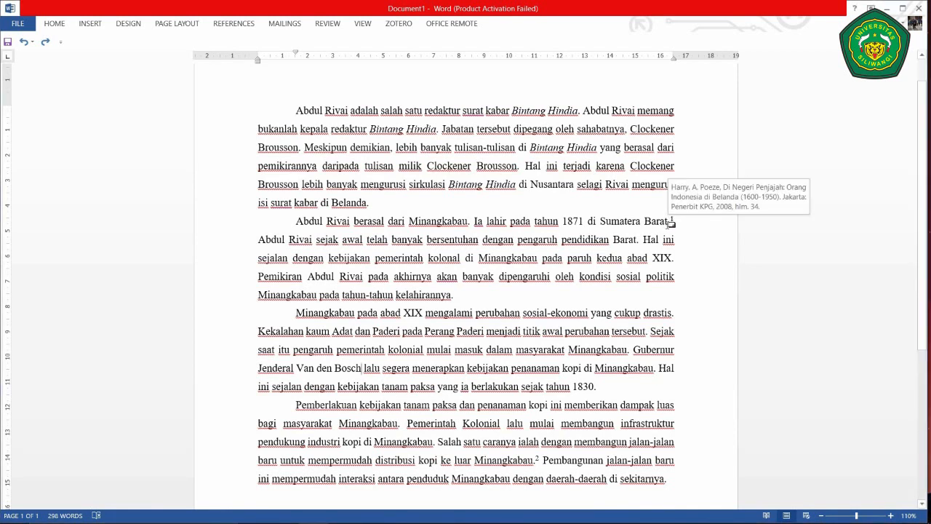
left_click(669, 223)
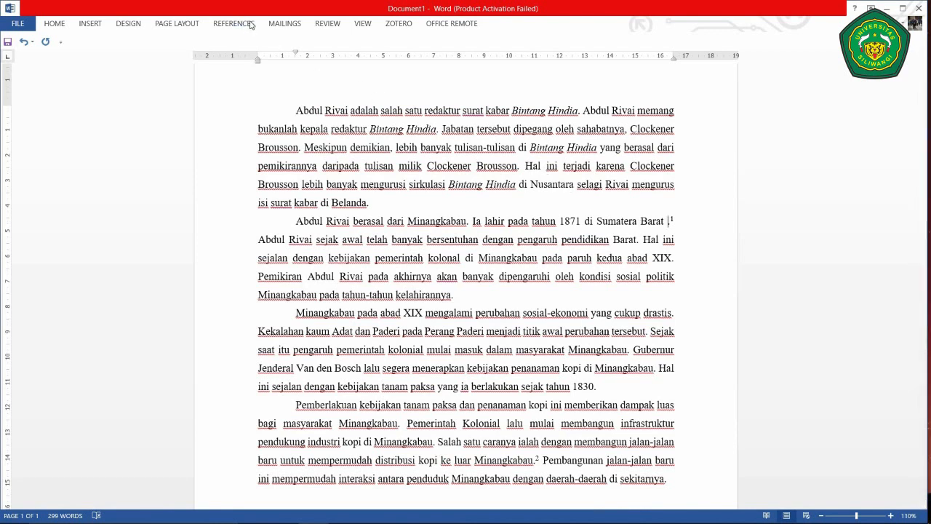
- Insert a Mendeley citation for Poeze 2008, found by searching 'Penja'
left_click(249, 25)
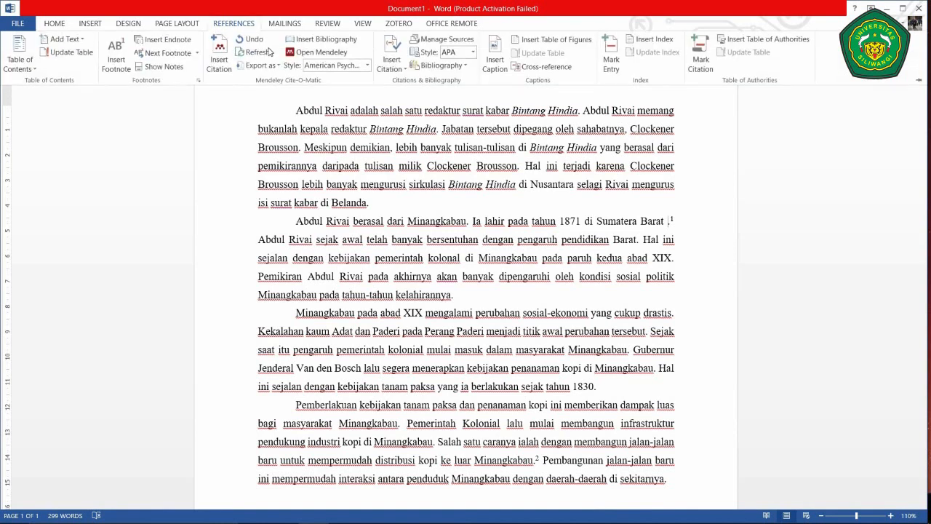
left_click(220, 56)
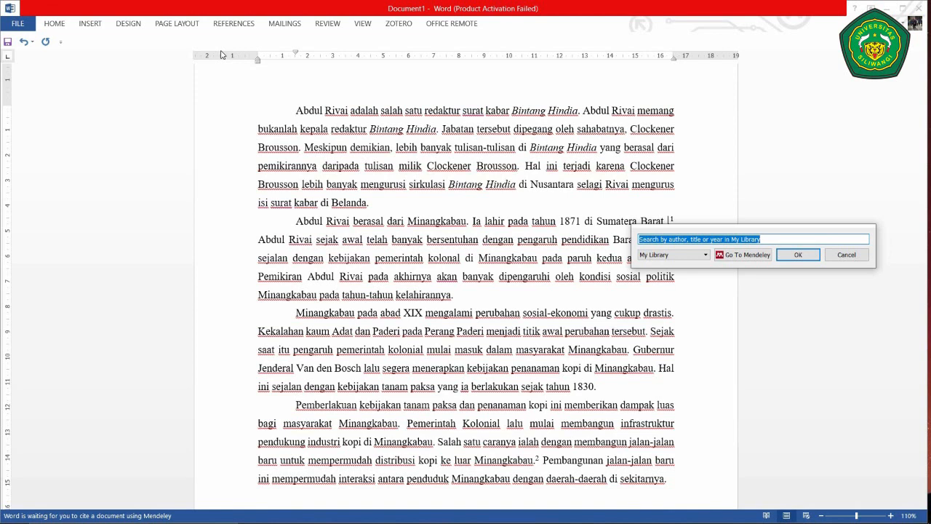
type("Penja")
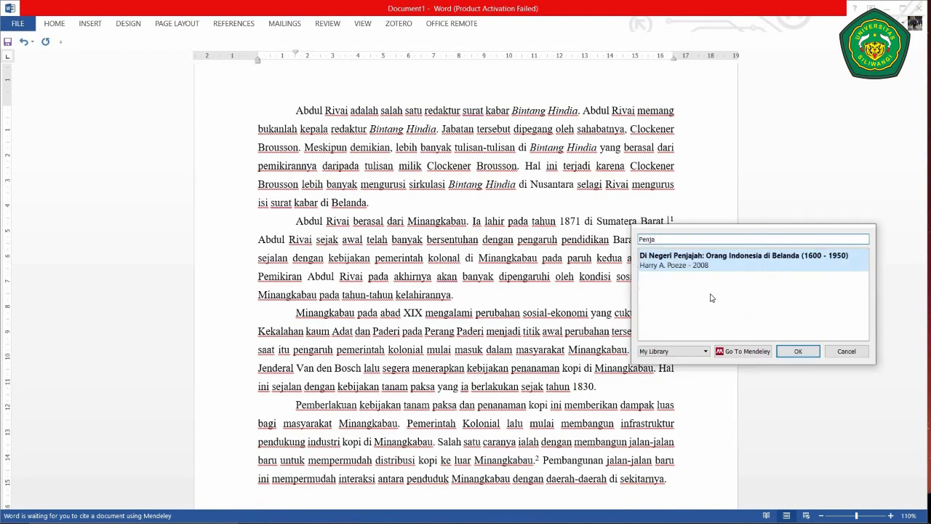
left_click(796, 354)
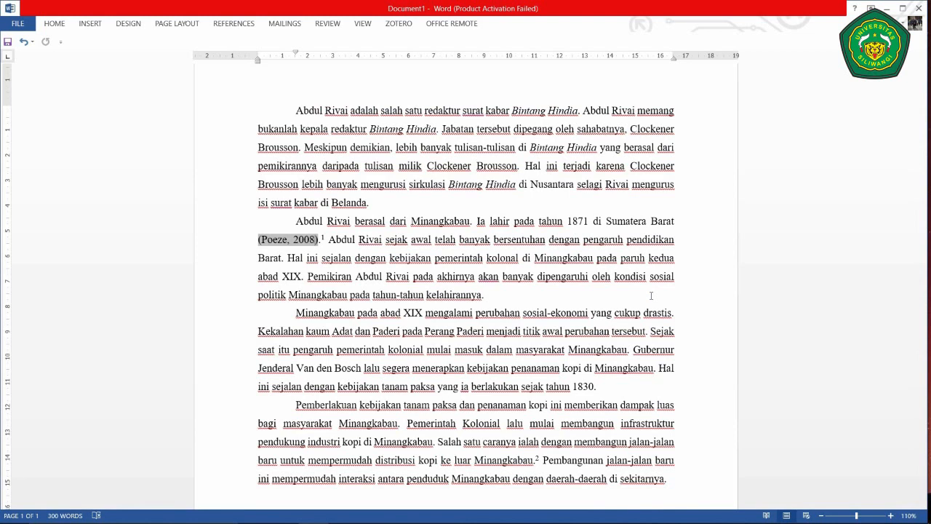
- Add page ': 34' to the citation as a kept manual edit and delete the footnote marker
type(":")
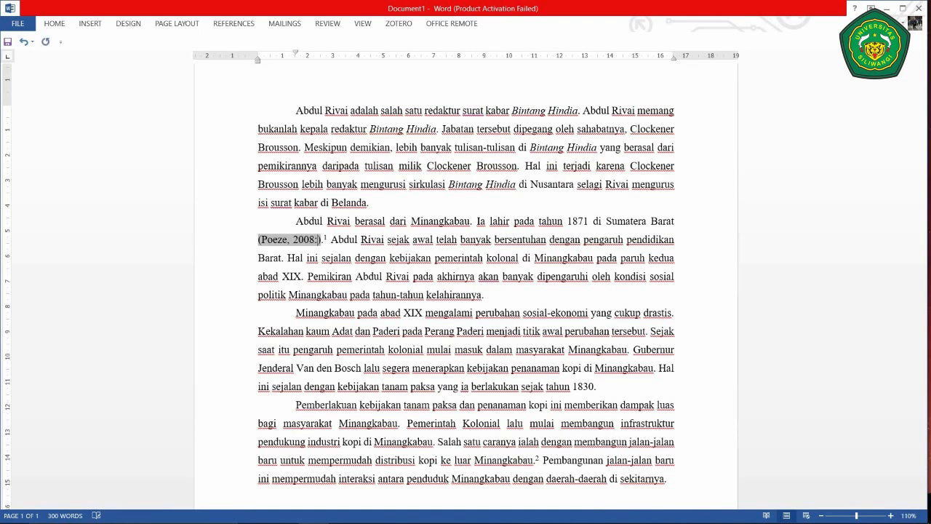
type(" 34")
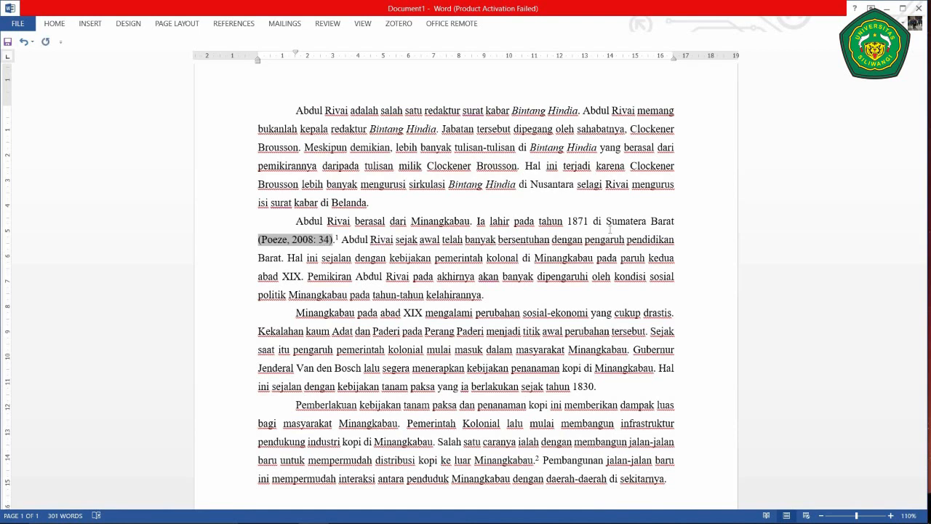
left_click(402, 259)
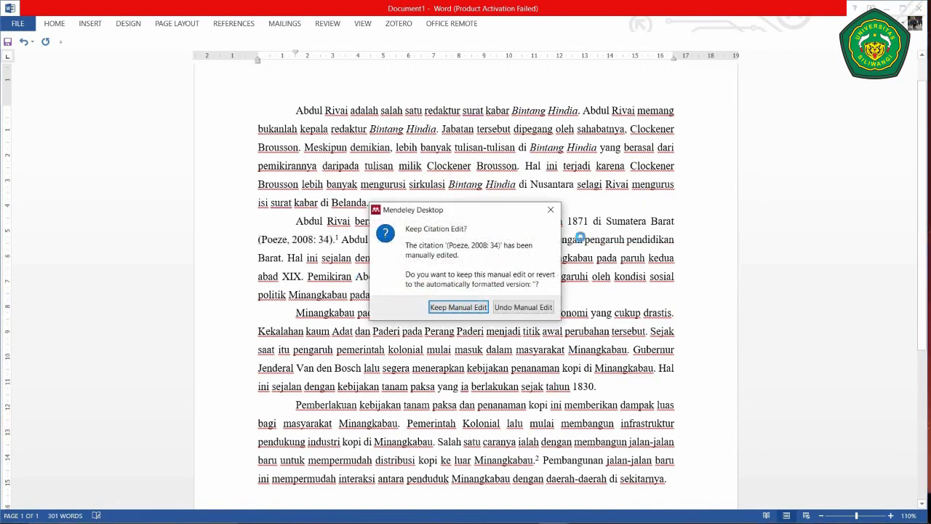
left_click(458, 307)
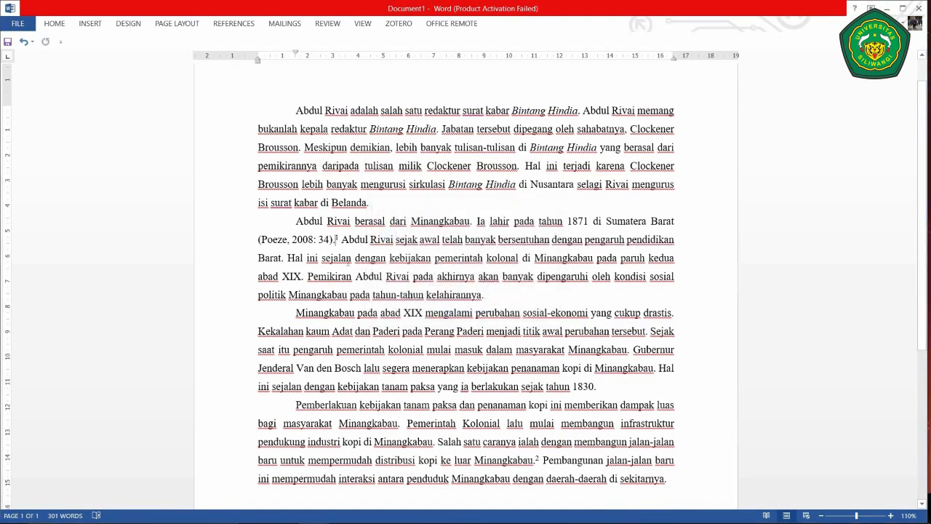
key("BackSpace")
key("BackSpace")
- Insert a Mendeley citation for Colombijn 2005 after 'Minangkabau', searching 'colom'
scroll(348, 266, "down", 2)
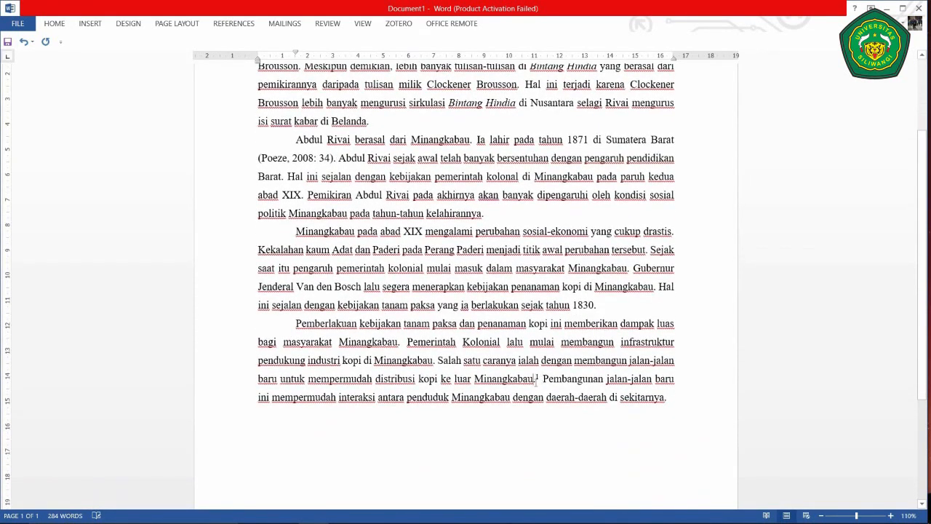
left_click(534, 378)
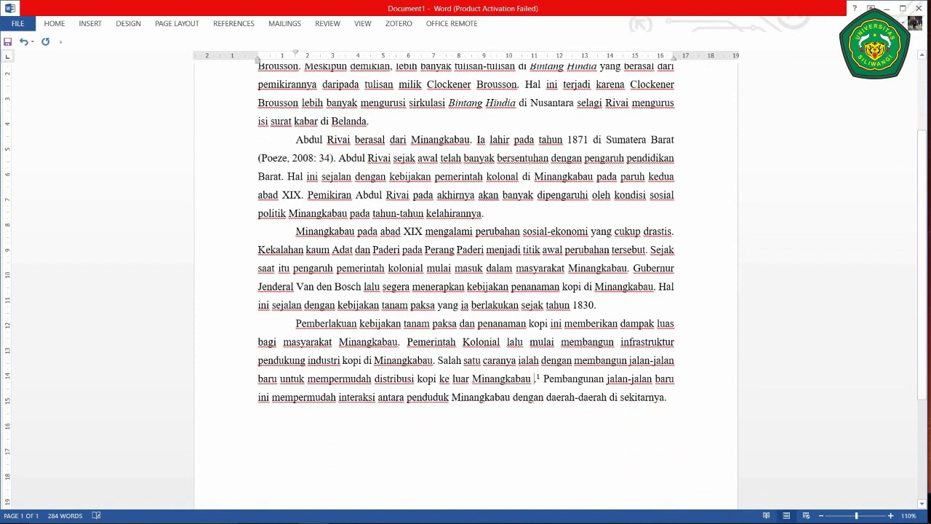
left_click(244, 26)
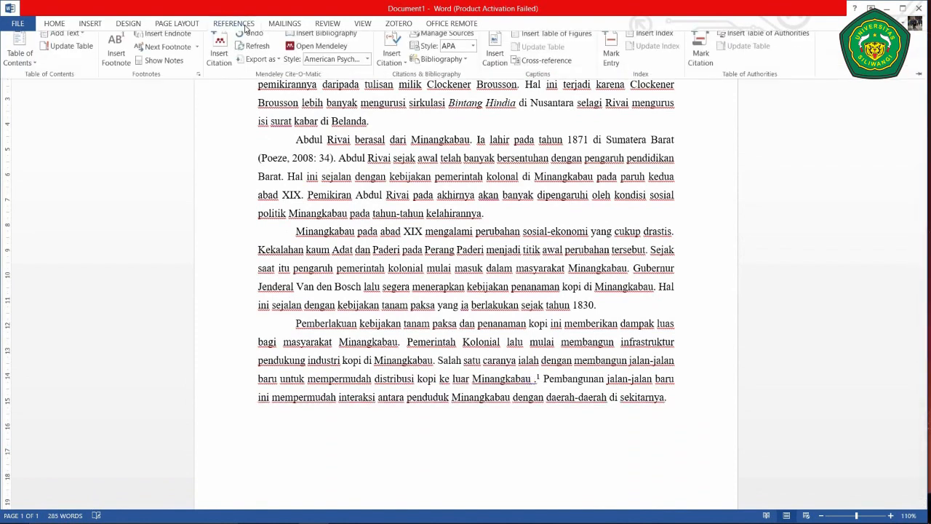
left_click(220, 53)
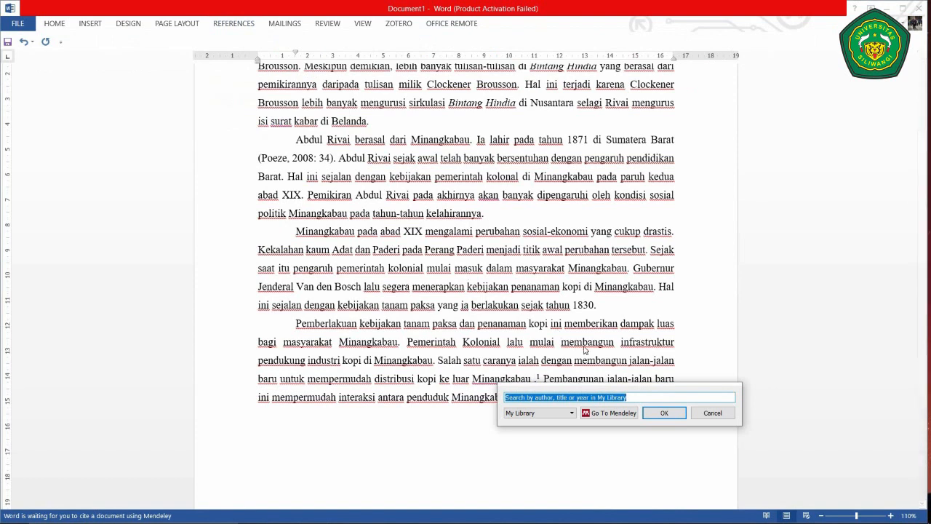
type("colom")
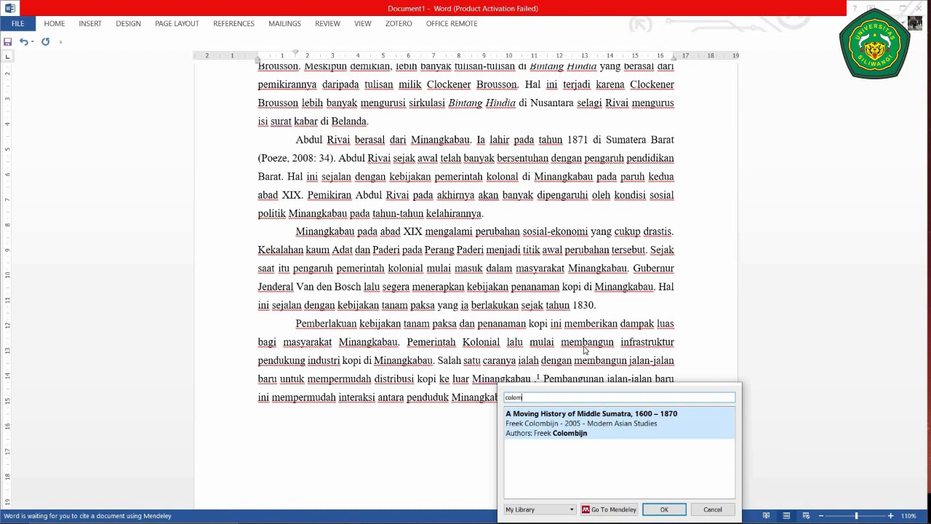
left_click(664, 510)
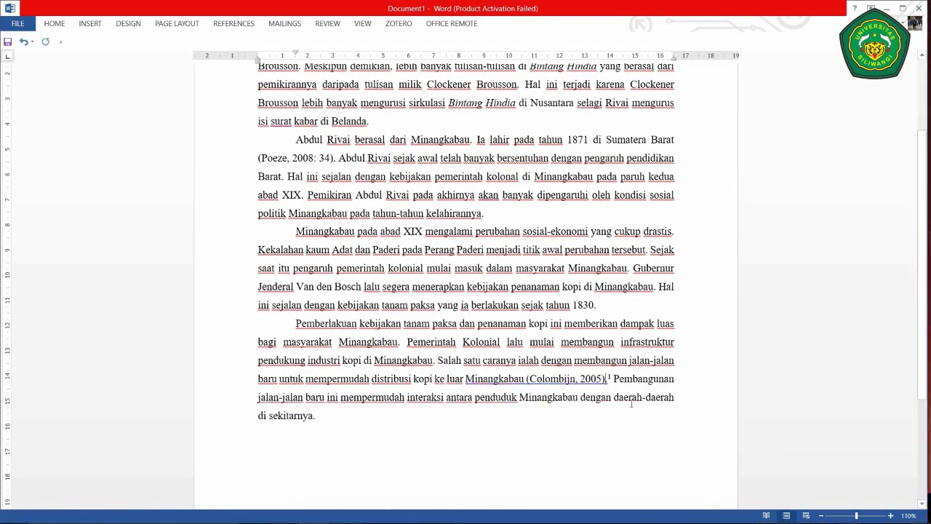
- Add pages ': 23-24' to the Colombijn citation and keep the manual edit
scroll(631, 403, "down", 3)
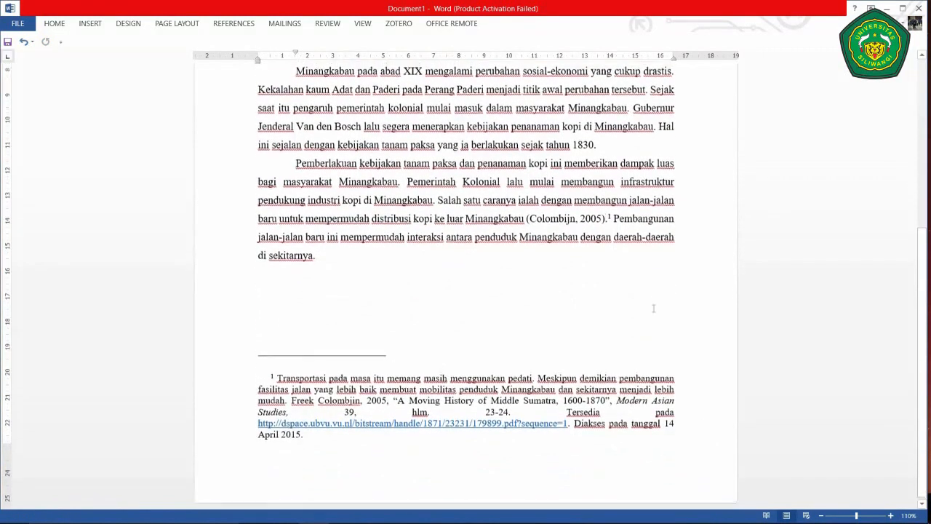
scroll(653, 308, "up", 1)
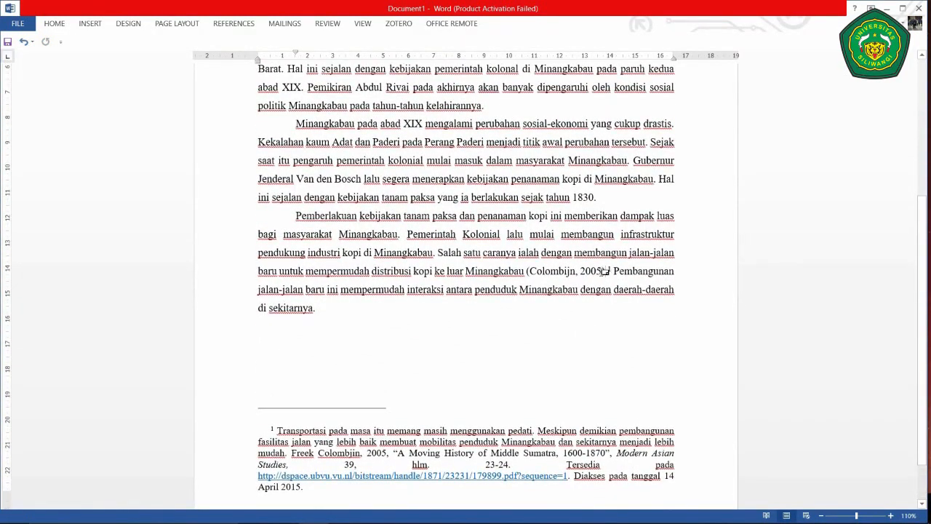
left_click(604, 270)
type(": 23-")
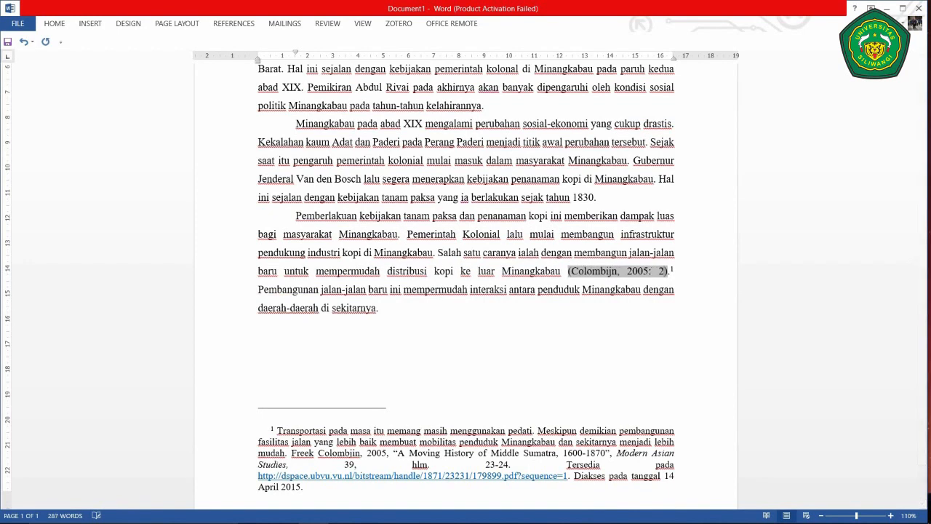
type("24")
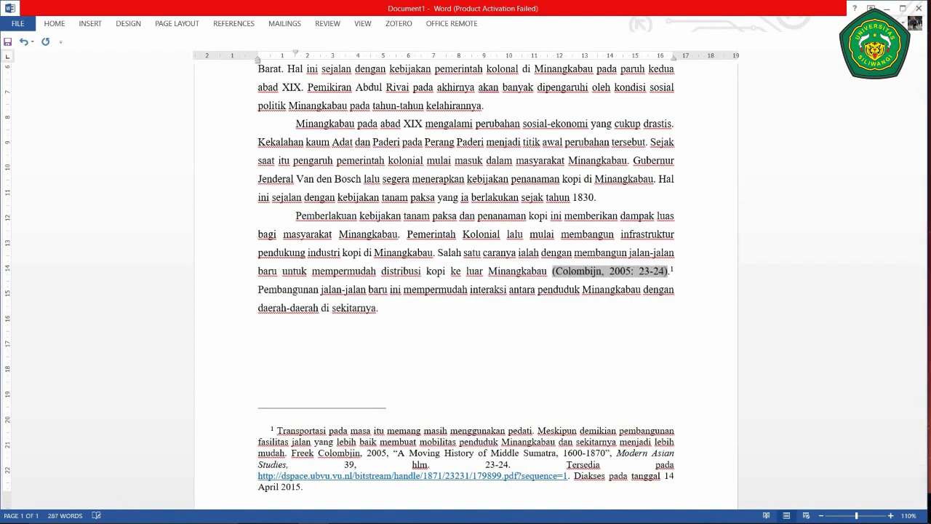
left_click(467, 294)
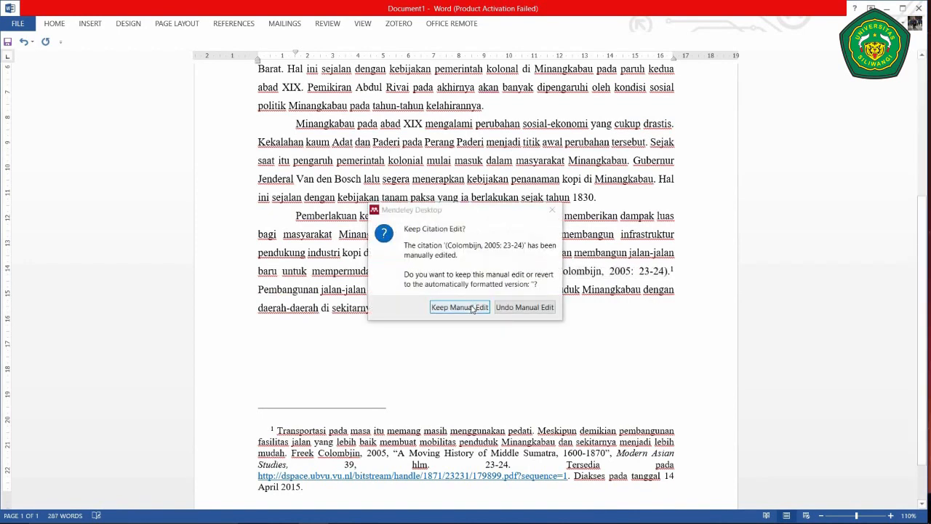
left_click(473, 307)
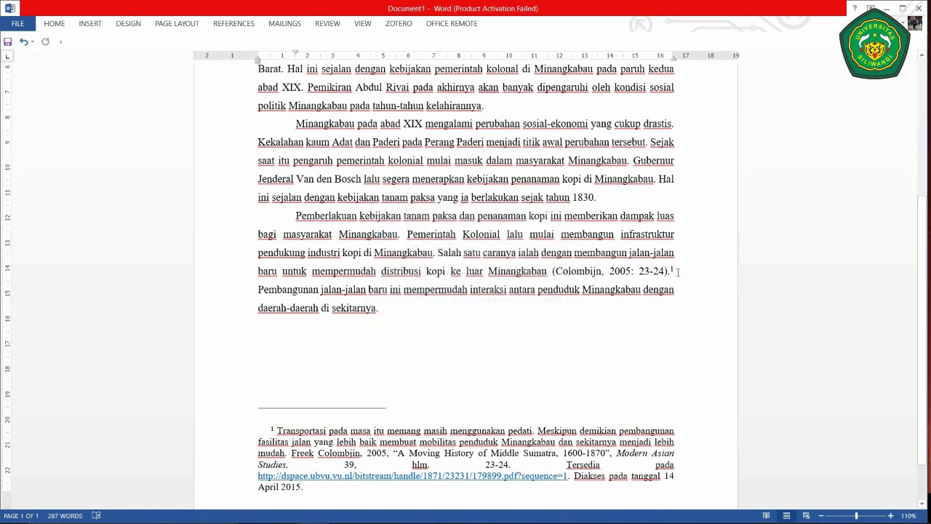
- Delete the footnote after the Colombijn citation and remove the new line's first-line indent
key("BackSpace")
key("BackSpace")
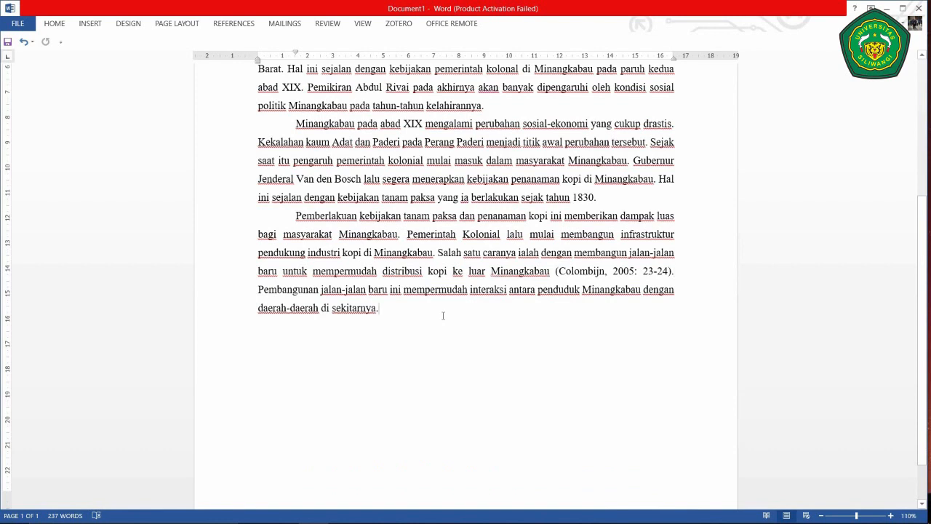
scroll(443, 314, "up", 4)
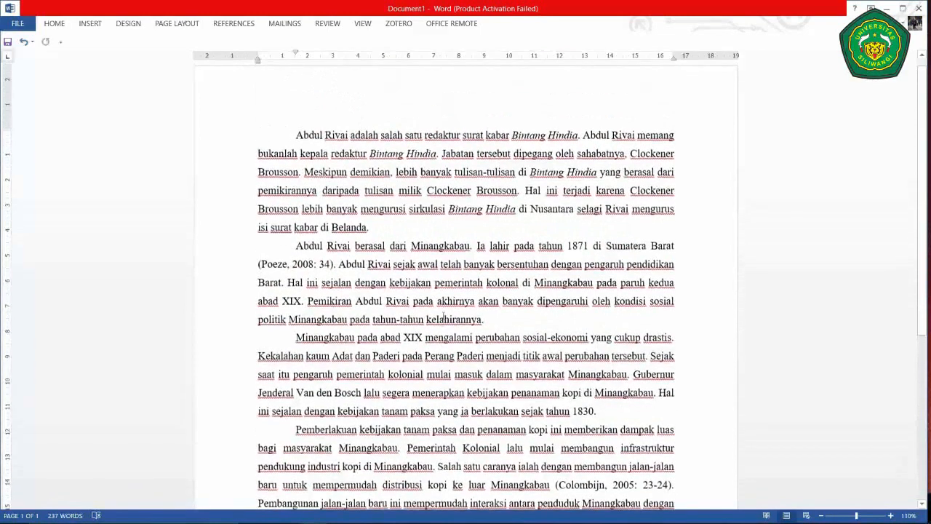
scroll(443, 315, "down", 3)
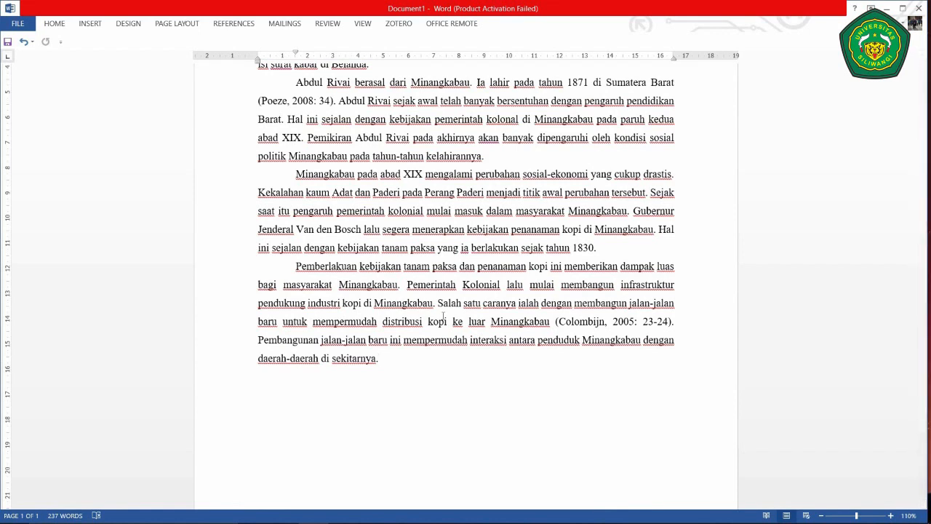
key("ctrl+z")
key("BackSpace")
- Type the heading 'DAFTAR PUSTAKA', centred and bold
type("DAFTR")
key("BackSpace")
type("AR")
type(" PUS")
key("BackSpace")
type("USTAKA")
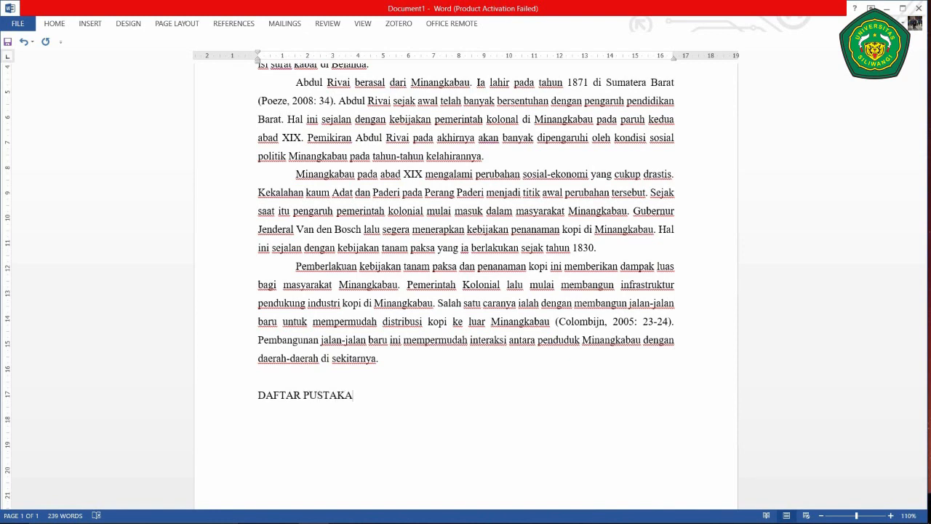
key("ctrl+e")
key("ctrl+shift+Left")
key("ctrl+shift+Left")
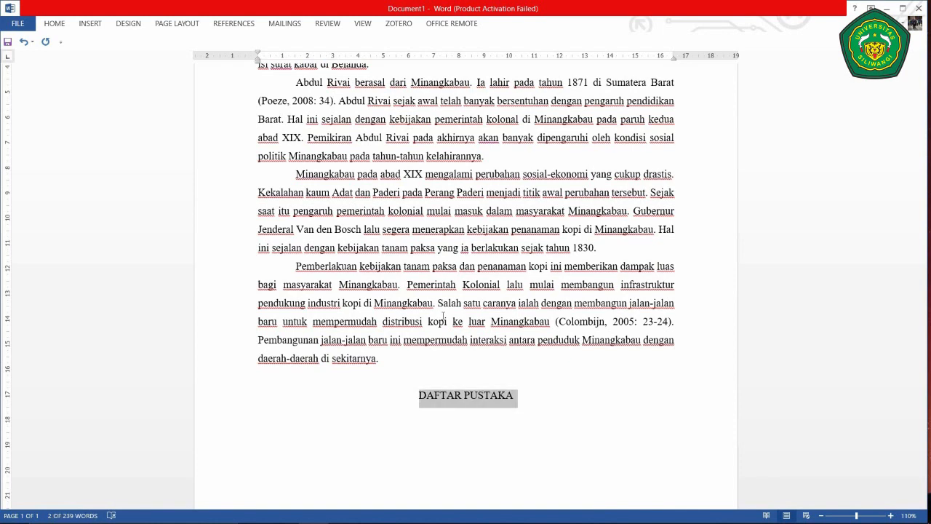
key("ctrl+b")
key("End")
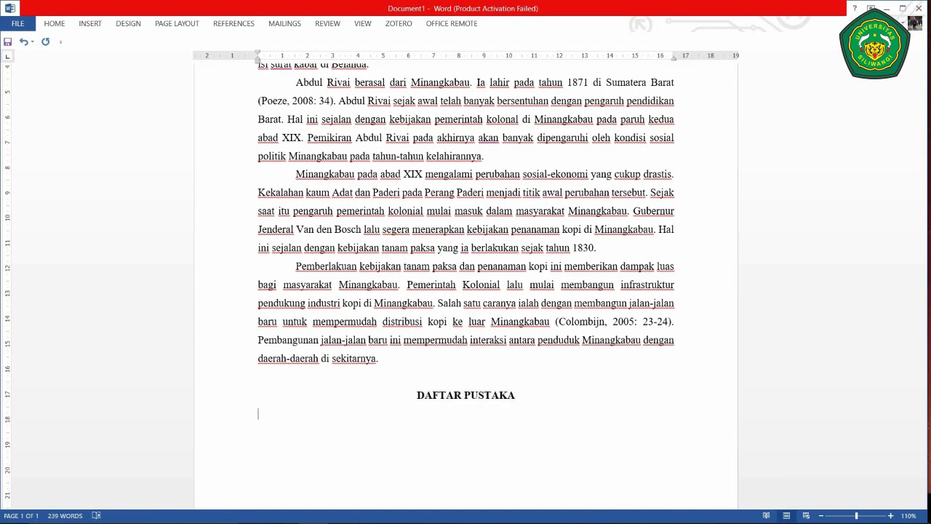
scroll(443, 315, "down", 4, "ctrl")
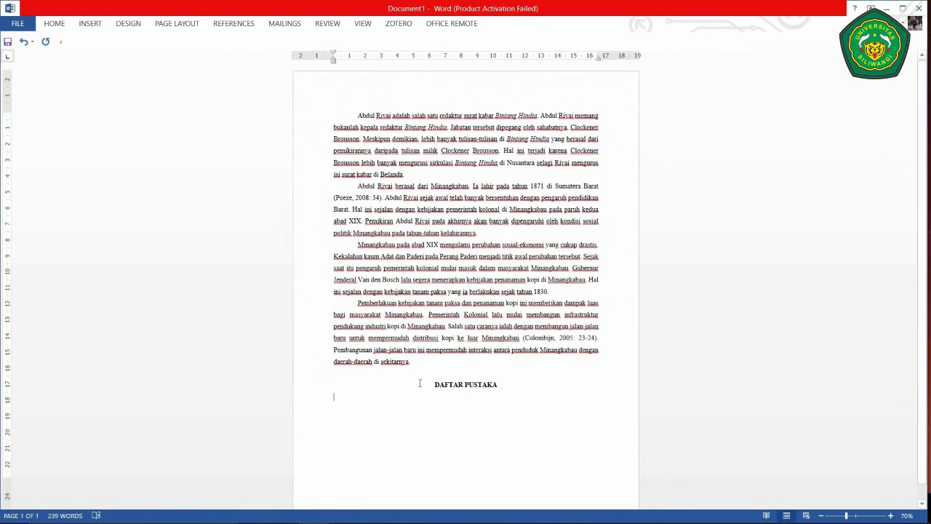
- Insert the Mendeley bibliography under DAFTAR PUSTAKA, listing Colombijn 2005 and Poeze 2008
left_click(226, 27)
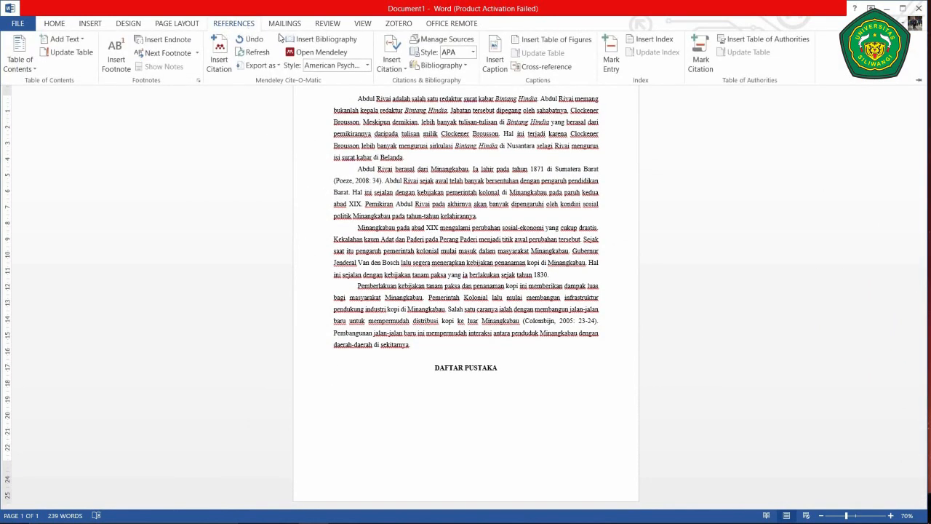
left_click(334, 39)
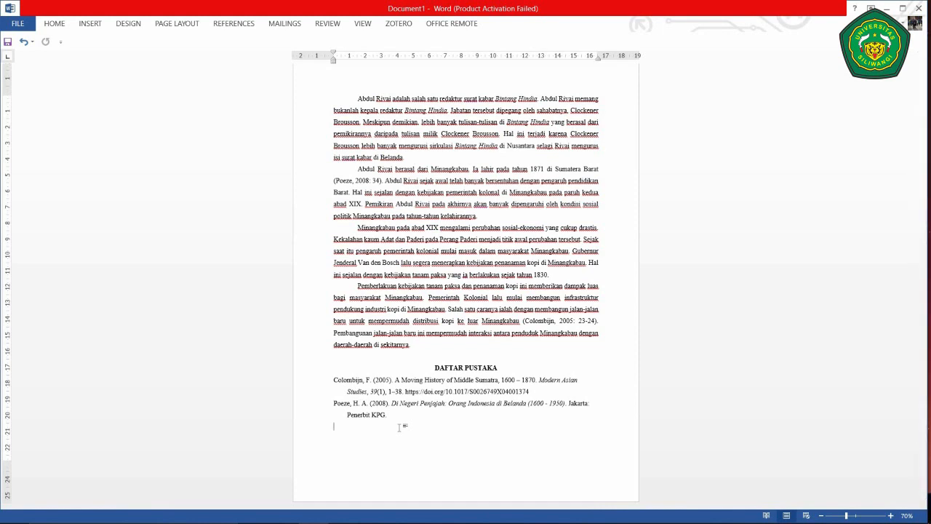
scroll(398, 426, "up", 1)
- Collapse the References ribbon and place the cursor before the period after 'kelahirannya'
left_click(233, 23)
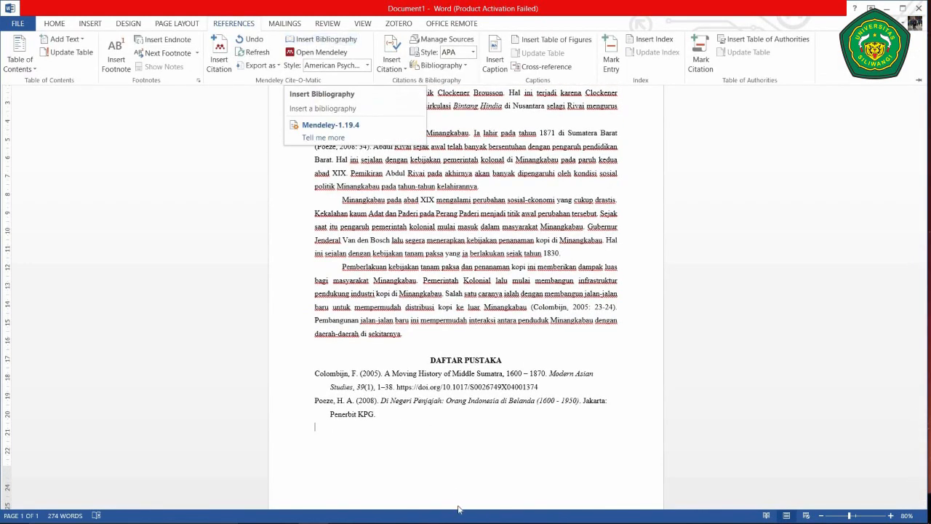
left_click(431, 436)
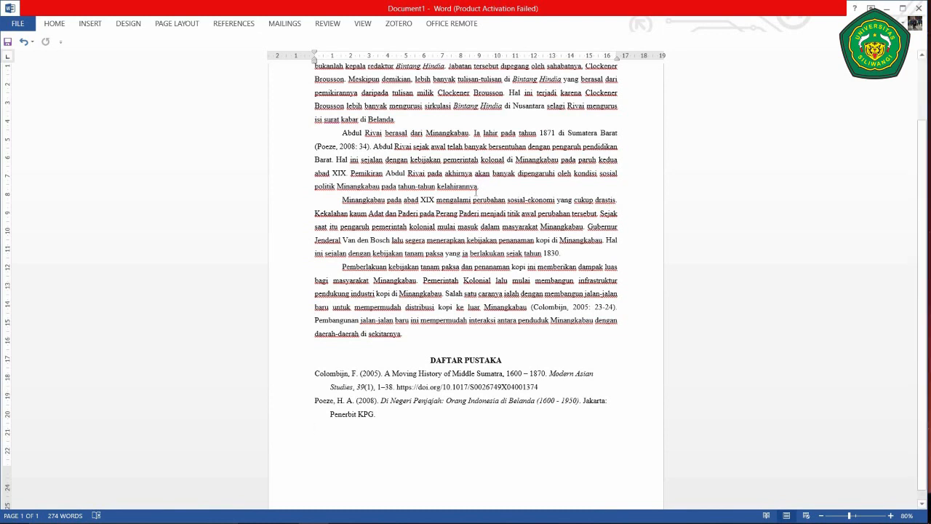
left_click(476, 187)
- Cite the 2018 Indonesian Nationalism paper with page 23 in the kelahirannya sentence, keeping the manual edit
left_click(232, 22)
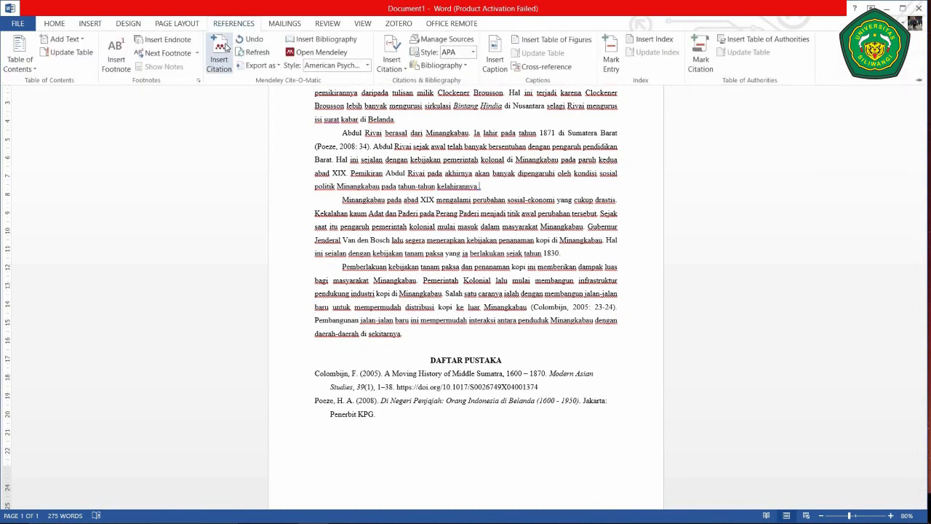
left_click(222, 50)
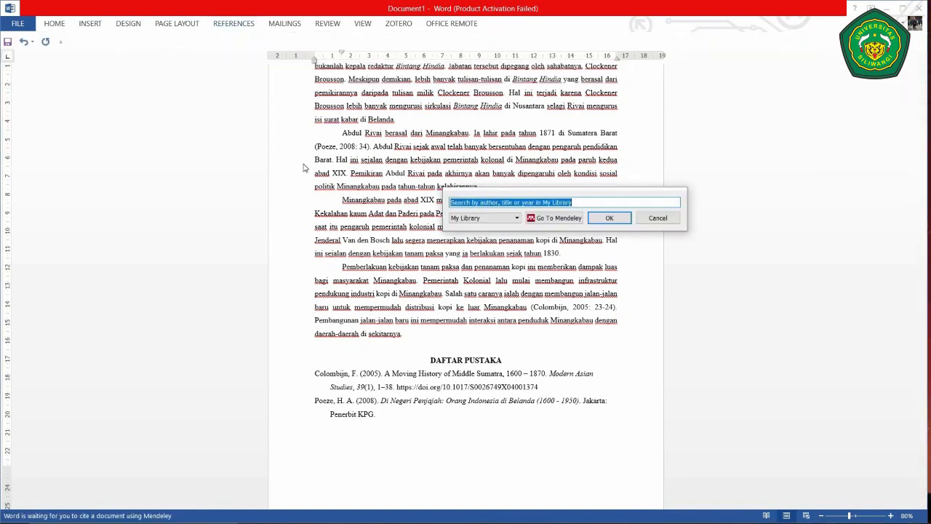
type("Fachr")
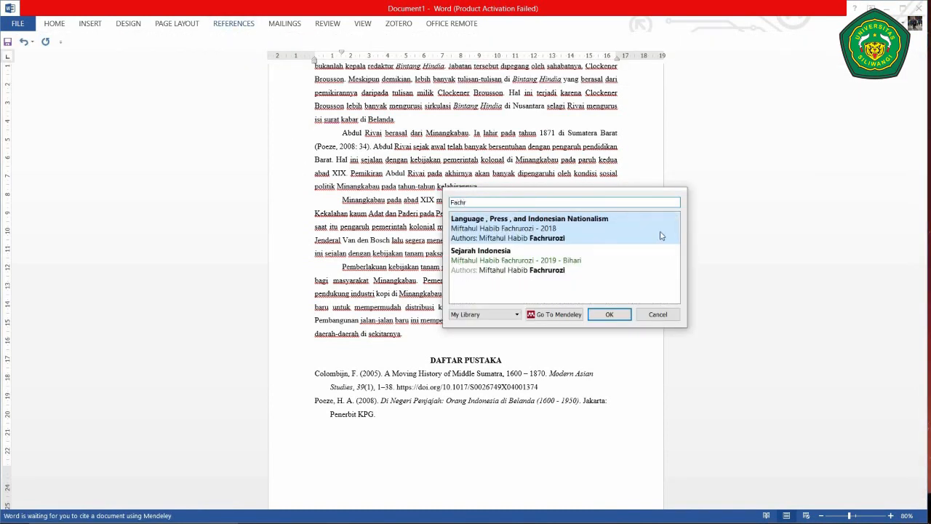
left_click(607, 317)
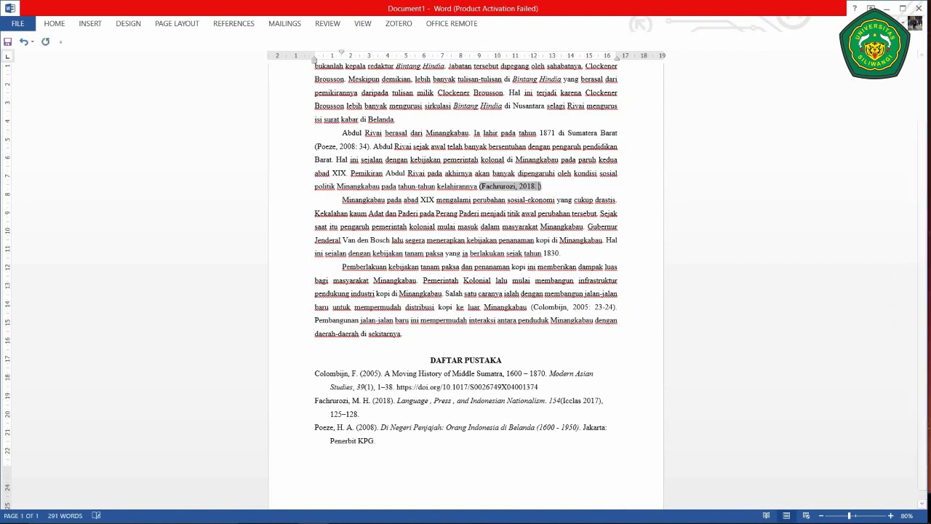
type(": 23")
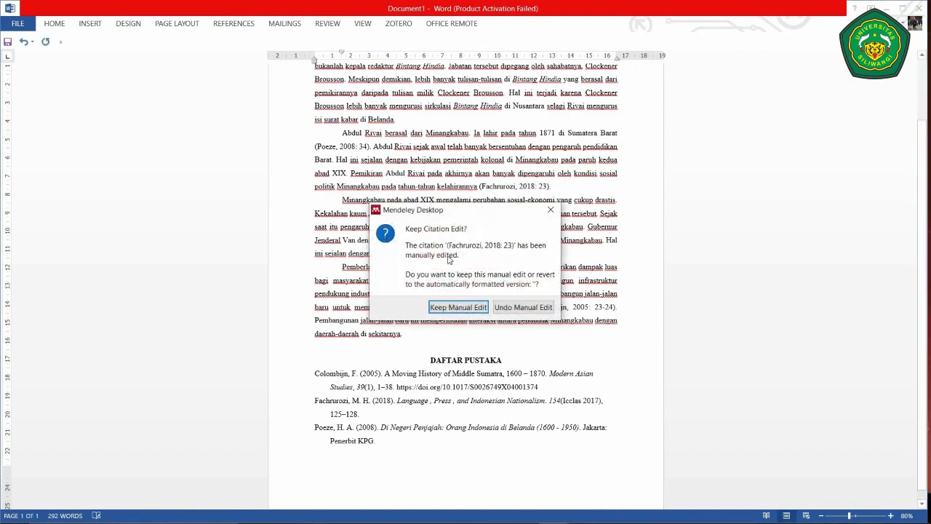
left_click(449, 306)
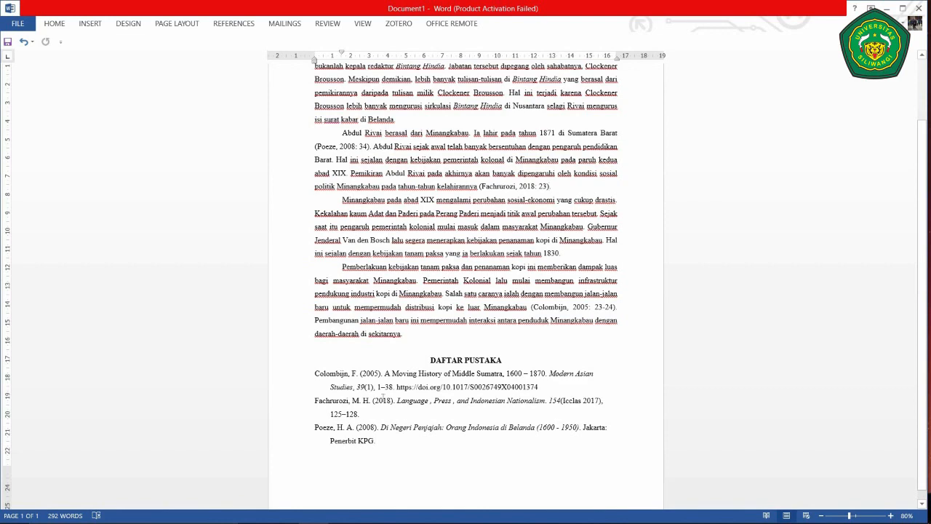
scroll(469, 345, "up", 6)
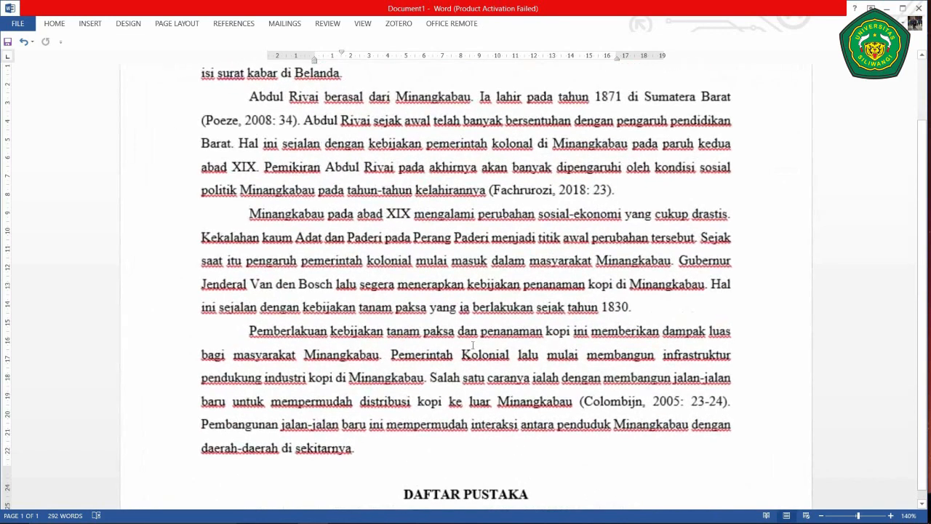
scroll(475, 340, "down", 4)
scroll(480, 331, "up", 5)
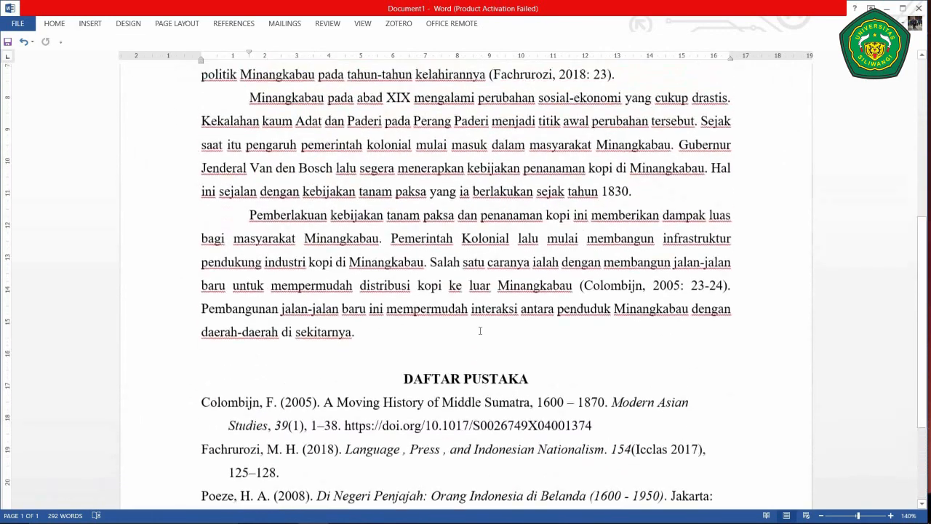
scroll(480, 331, "up", 3)
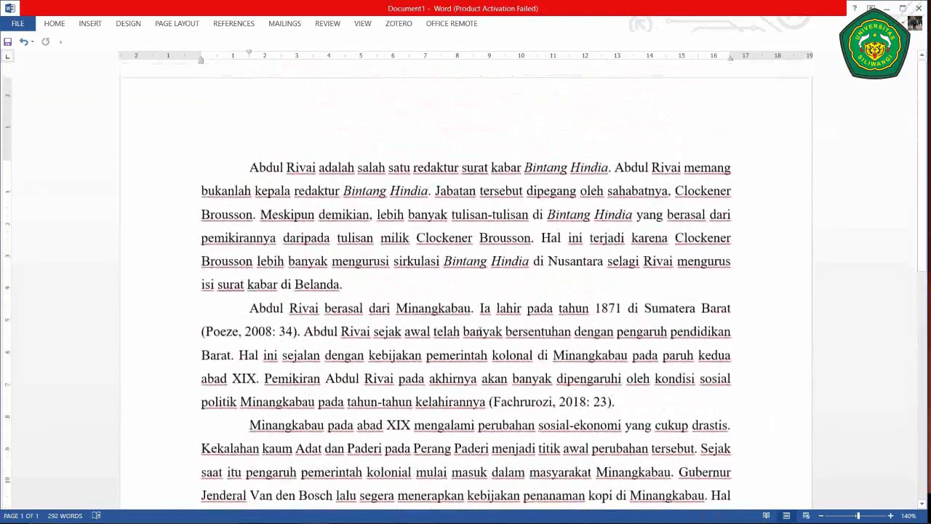
scroll(480, 331, "down", 5)
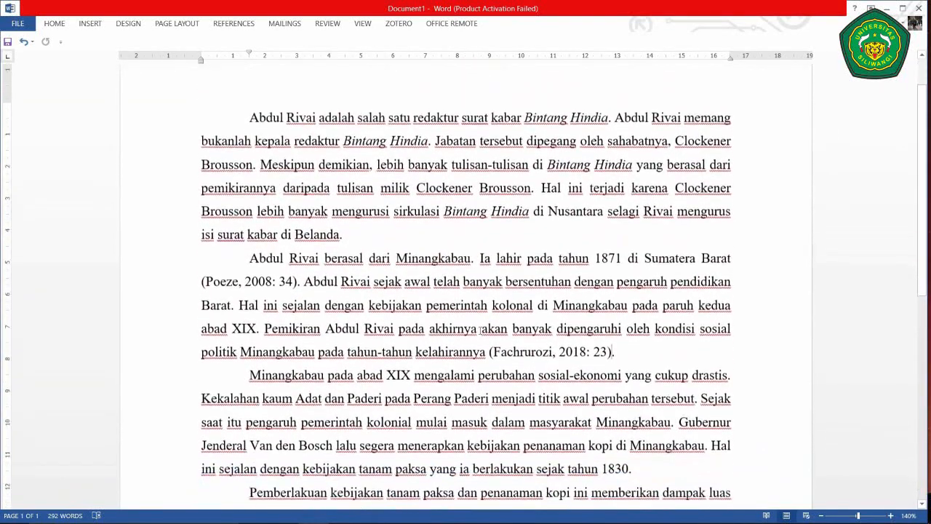
scroll(478, 331, "down", 3)
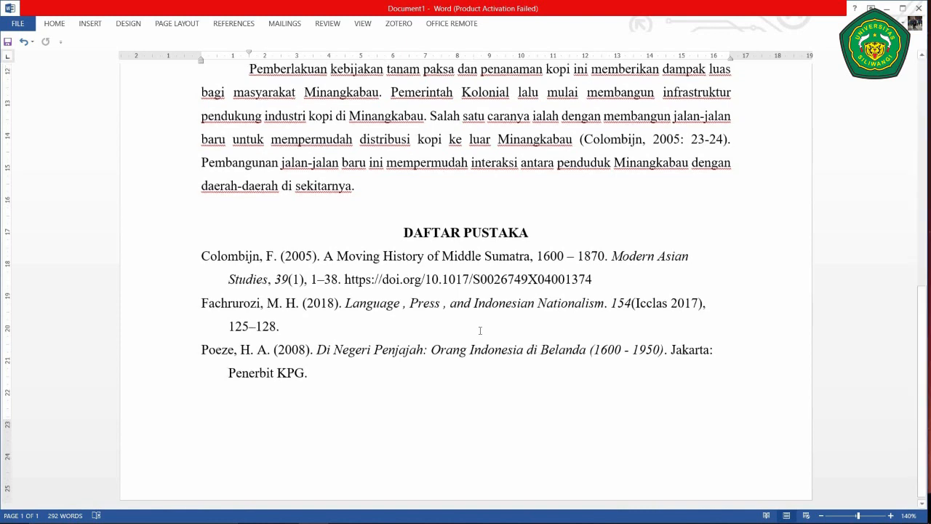
scroll(480, 330, "up", 5)
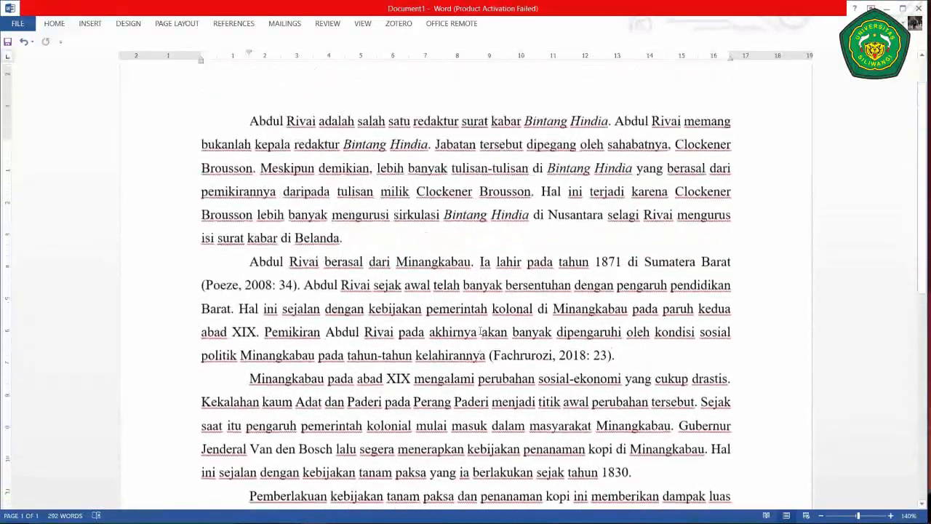
scroll(480, 331, "down", 7)
scroll(480, 331, "up", 1)
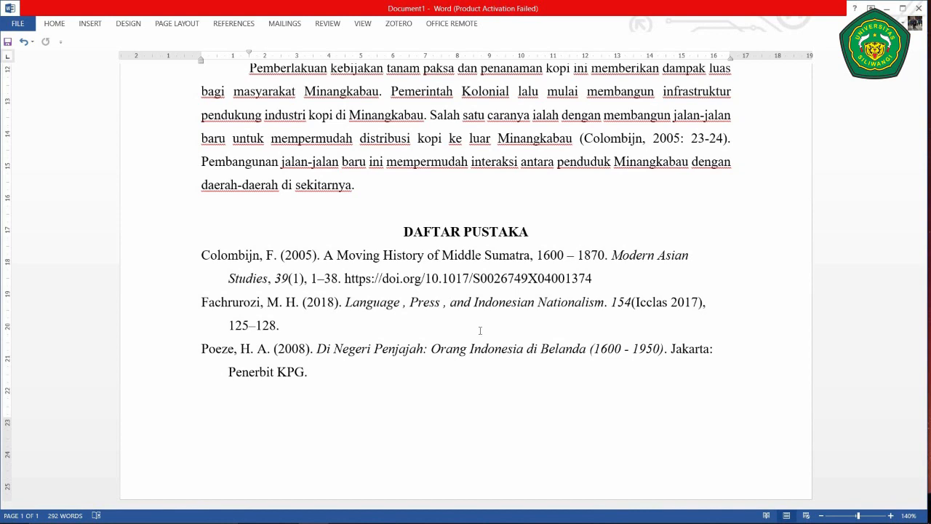
scroll(480, 331, "up", 10)
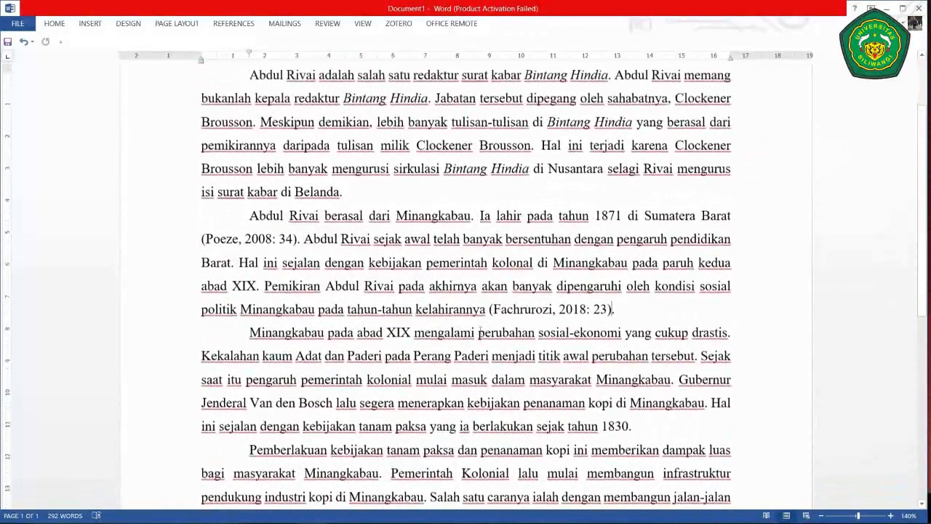
scroll(478, 332, "up", 3)
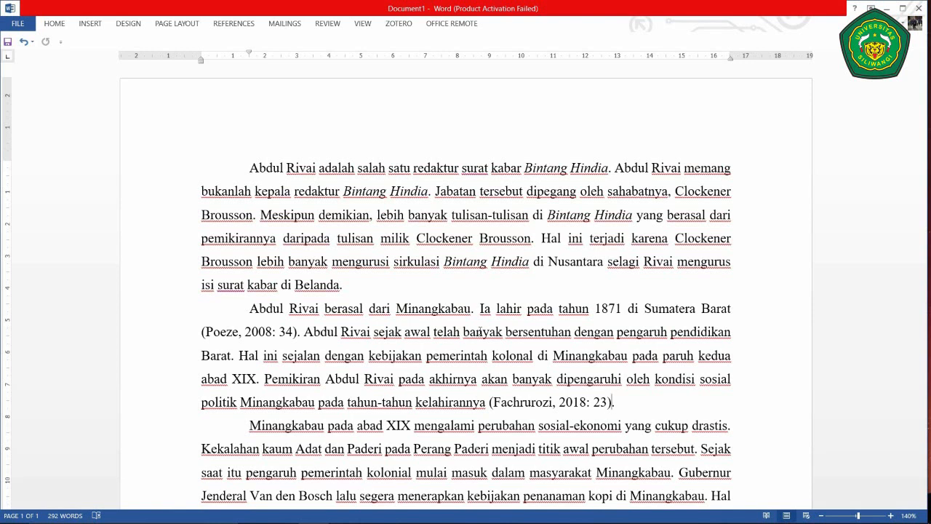
scroll(478, 331, "down", 7)
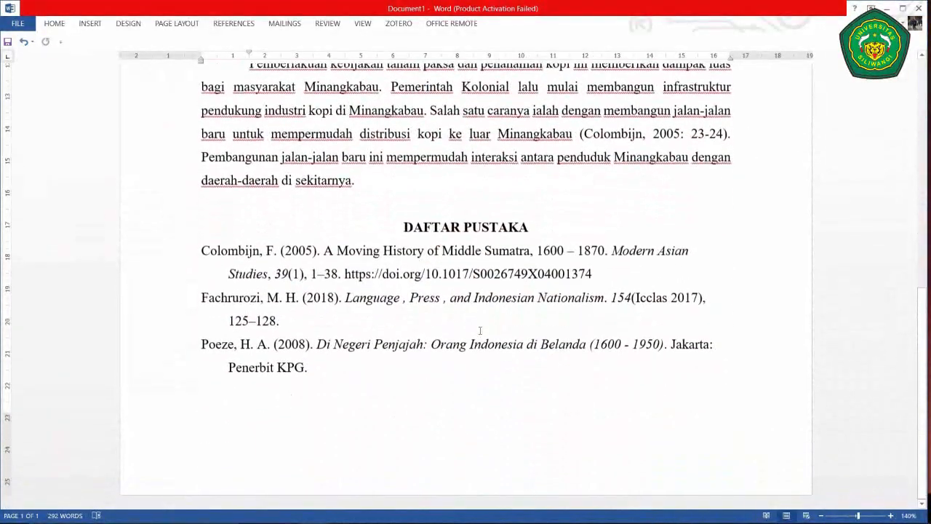
scroll(480, 331, "up", 7)
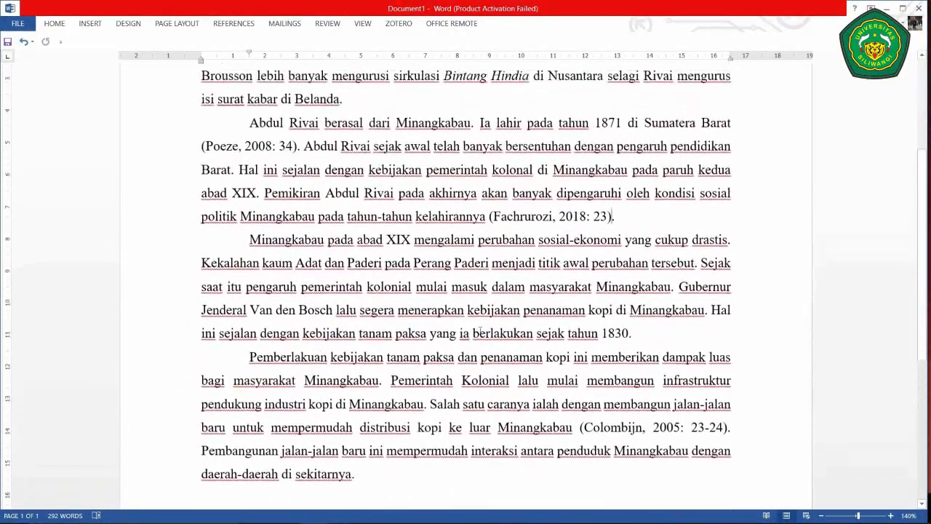
scroll(480, 331, "up", 3)
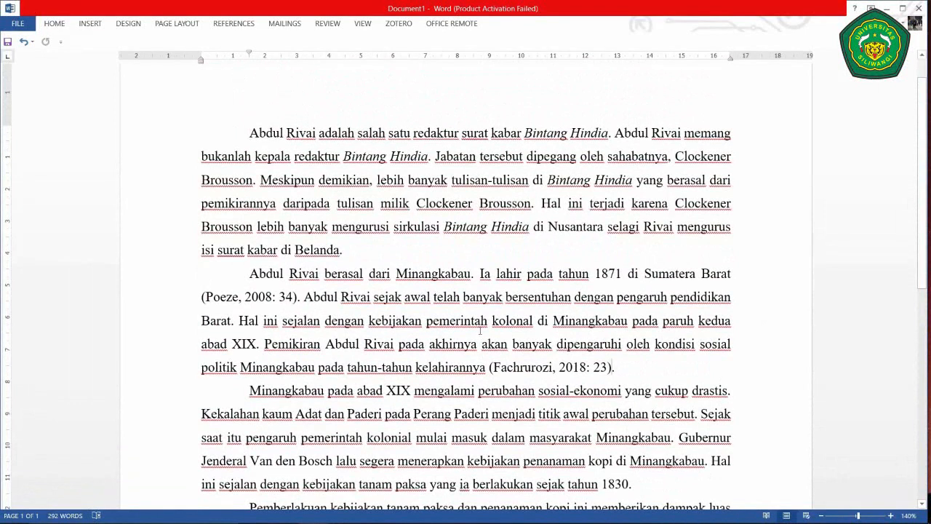
scroll(480, 331, "up", 1)
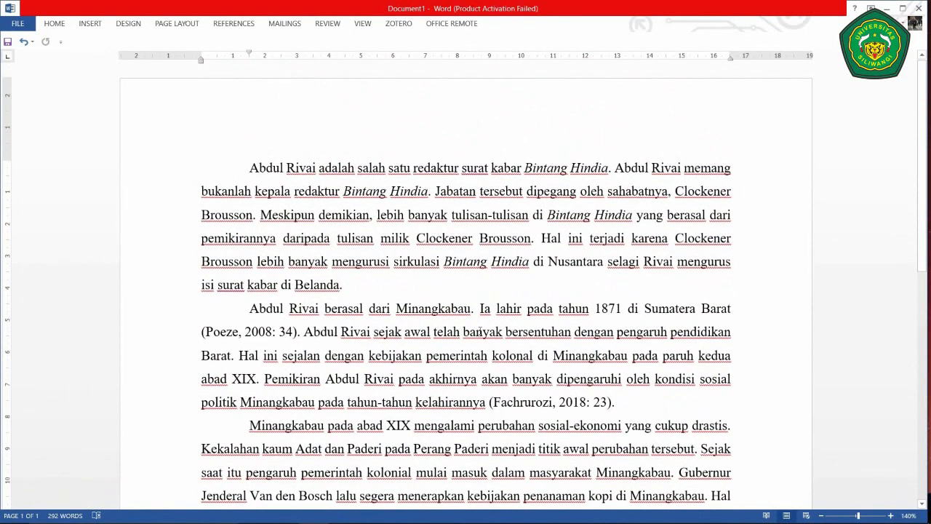